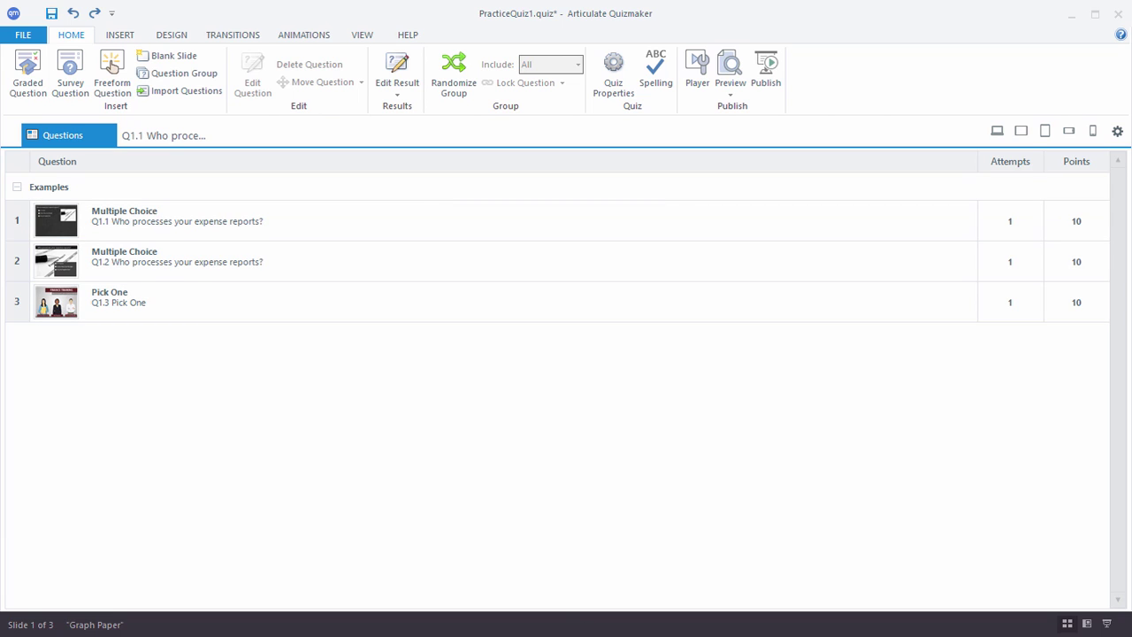
# Step: Bring up starter text.txt in Notepad to view the prepared question, answers and feedback, and move it off screen
pyautogui.moveTo(885, 636); pyautogui.dragTo(562, 197)
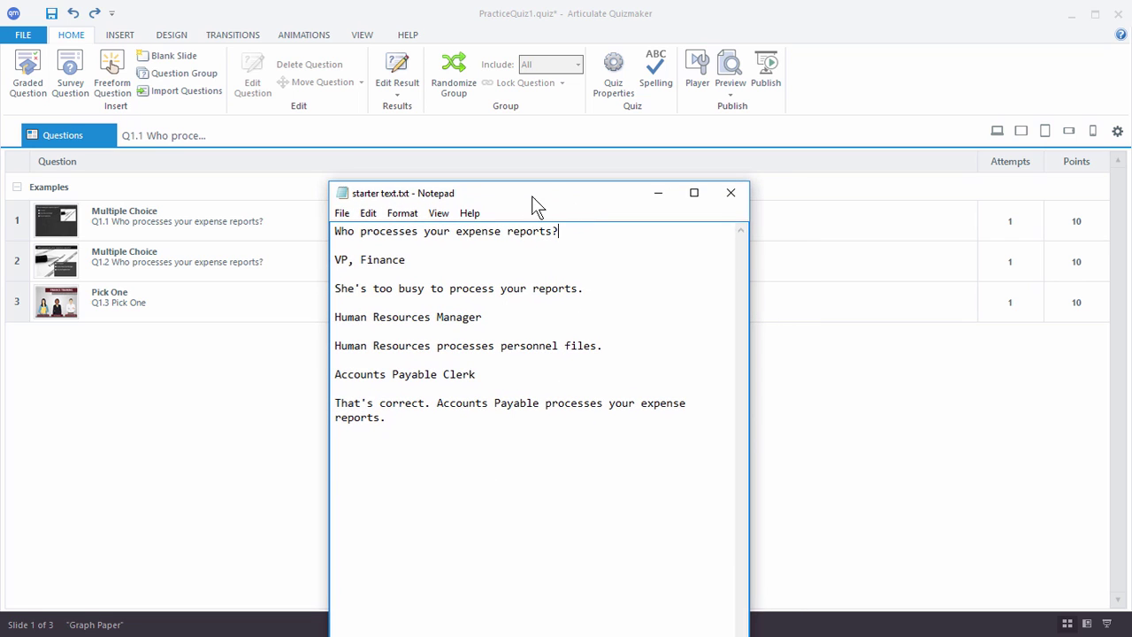
pyautogui.moveTo(531, 203); pyautogui.dragTo(1131, 336)
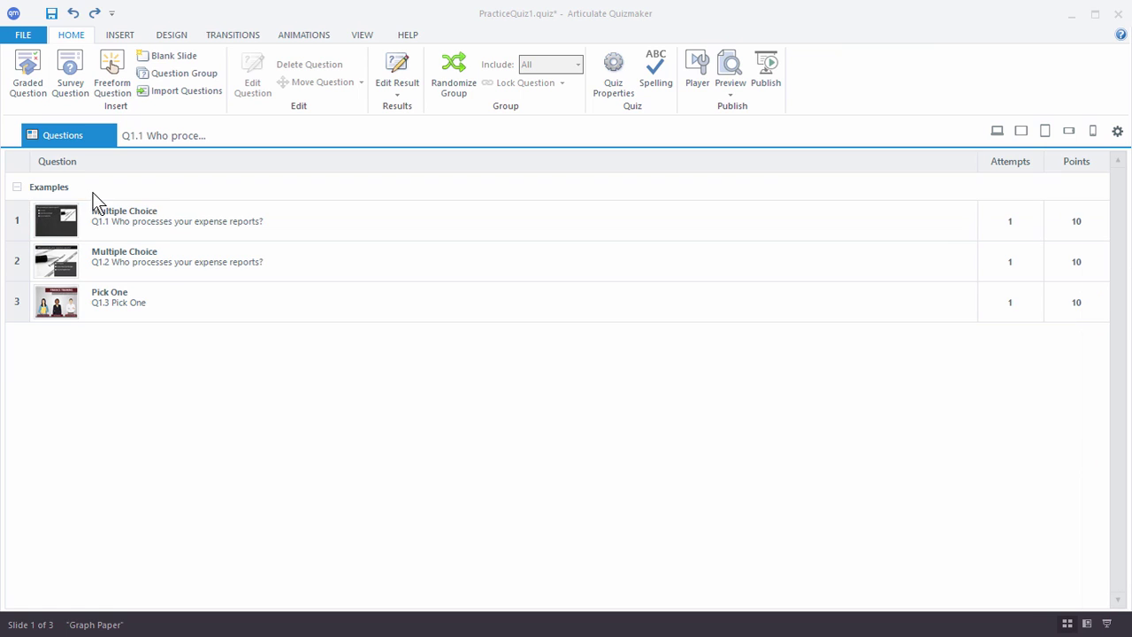
# Step: Collapse the Examples group and add a new question group named Practice
pyautogui.click(16, 187)
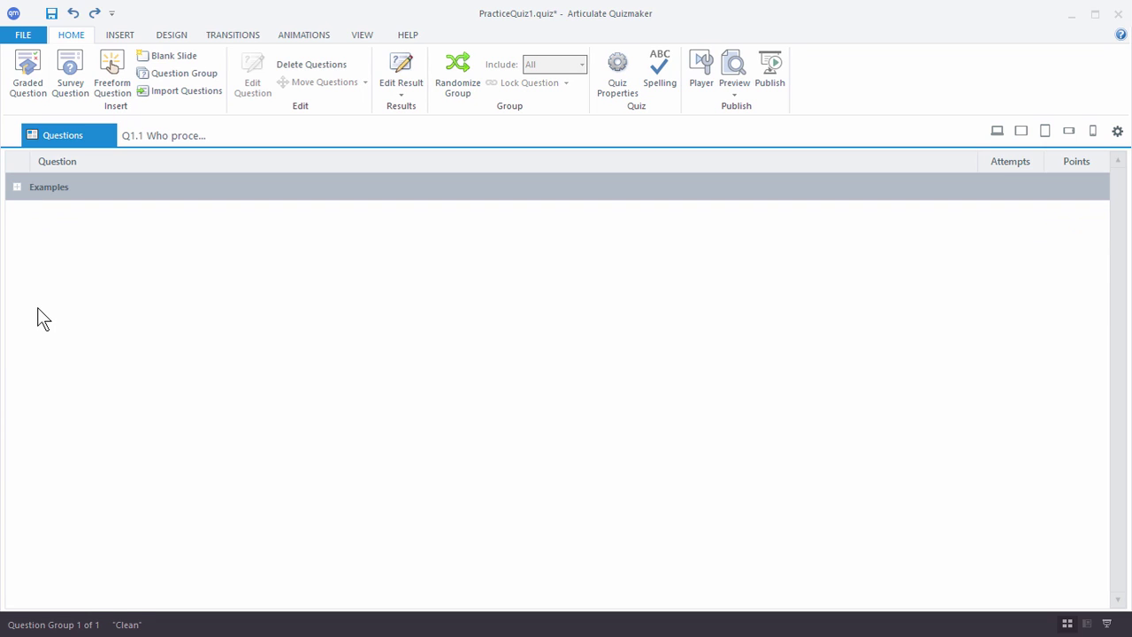
pyautogui.click(202, 74)
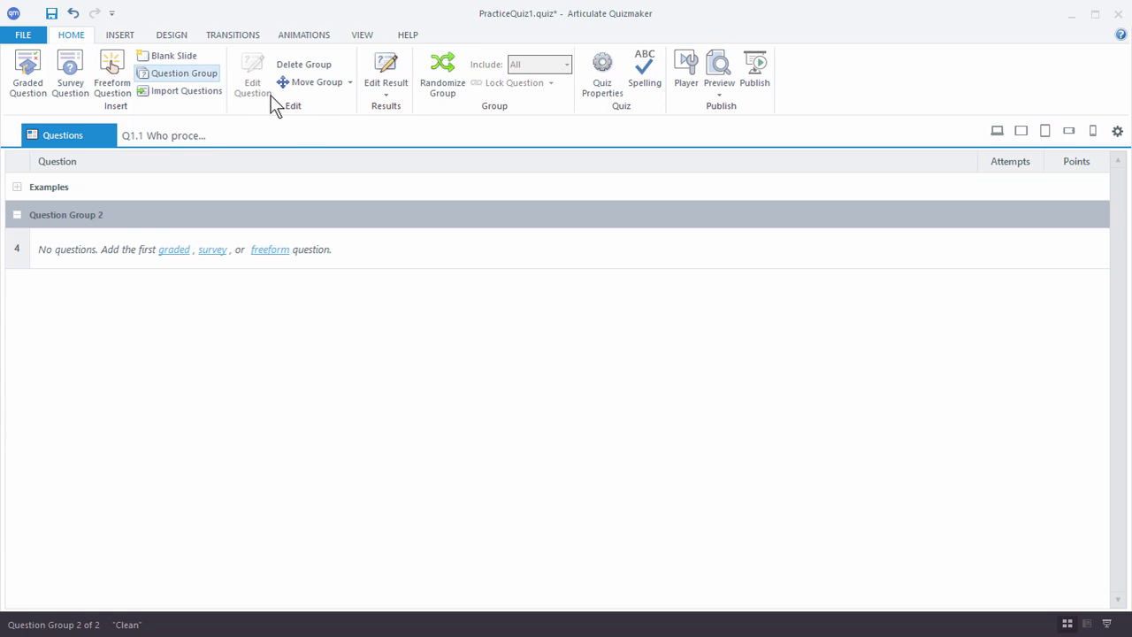
pyautogui.click(85, 216)
pyautogui.moveTo(104, 214); pyautogui.dragTo(28, 226)
pyautogui.write('Pract')
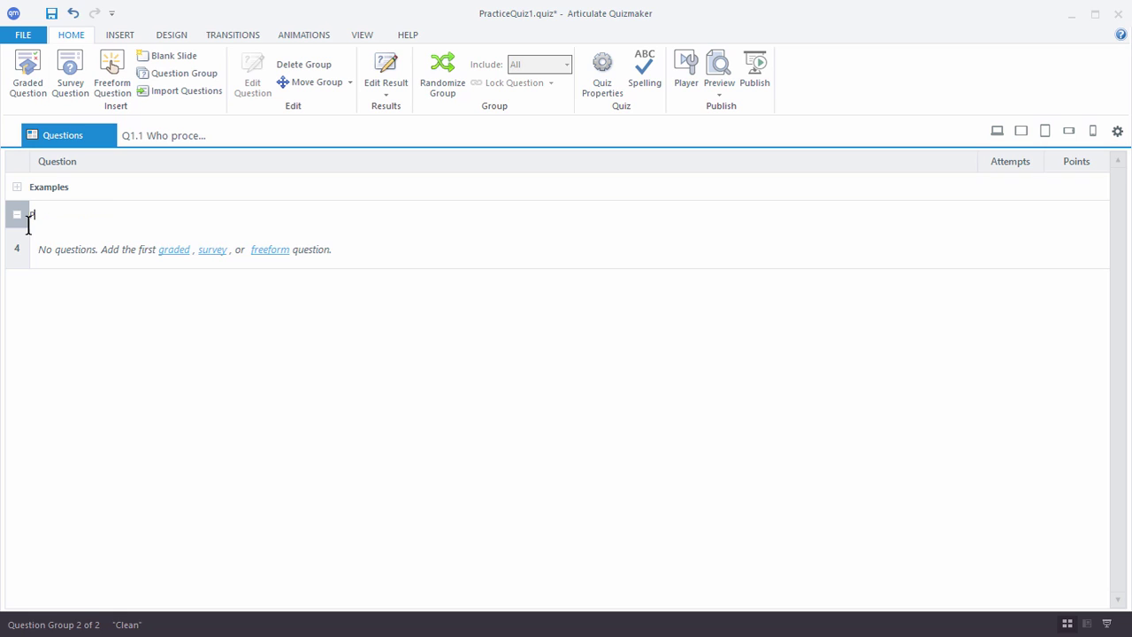
pyautogui.write('ice')
pyautogui.press('Return')
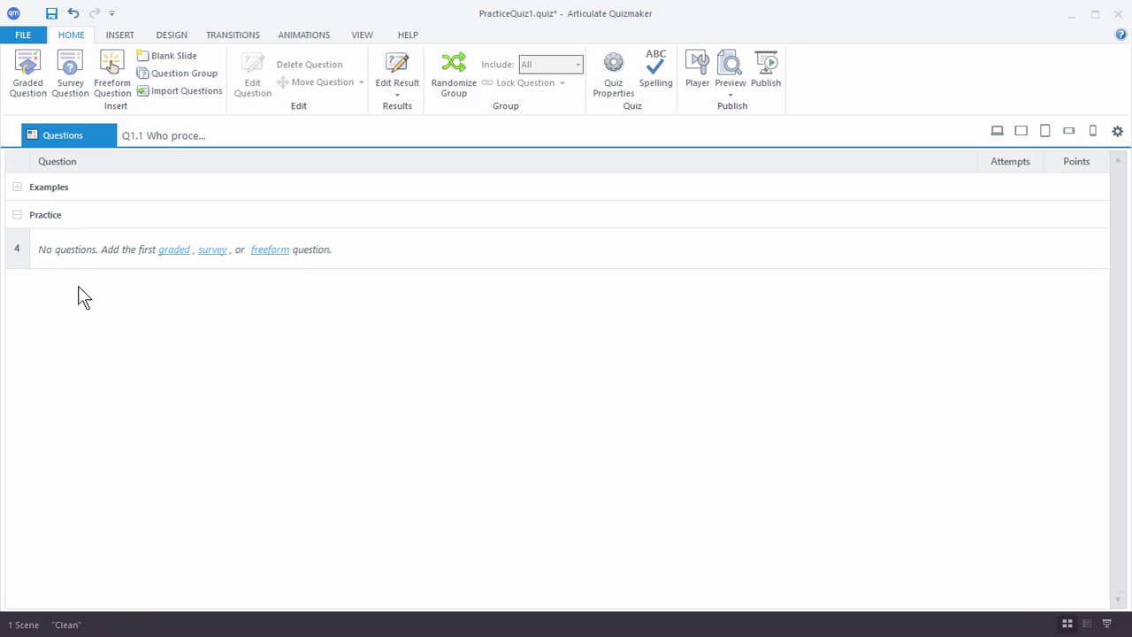
# Step: Insert a built-in graded Multiple Choice question into the Practice group
pyautogui.click(64, 219)
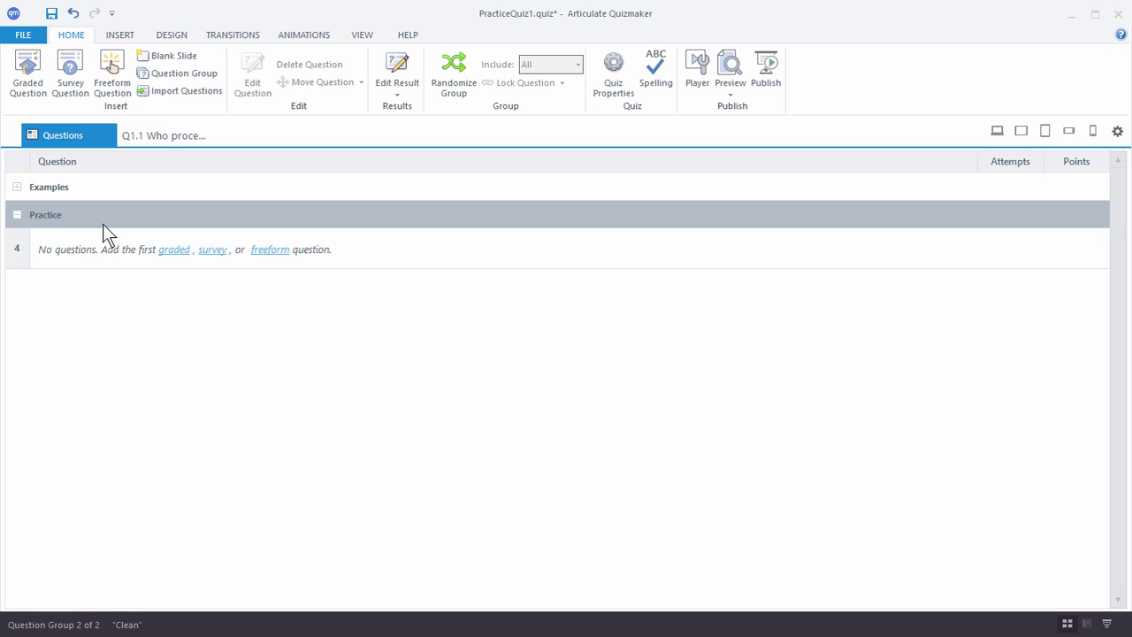
pyautogui.click(32, 84)
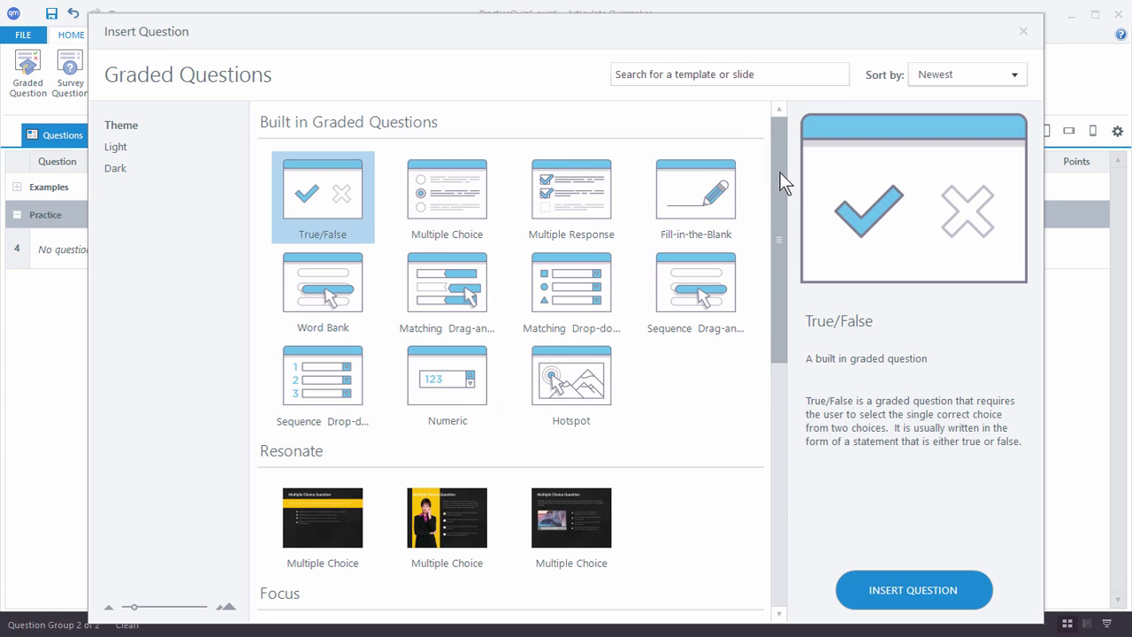
pyautogui.moveTo(779, 182); pyautogui.dragTo(776, 323)
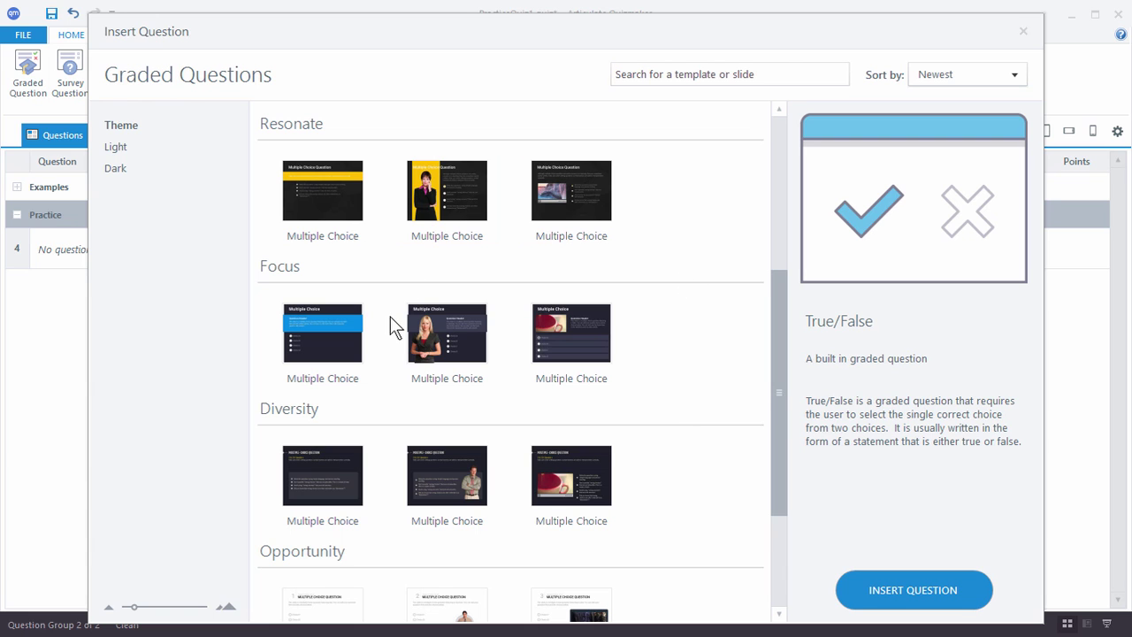
pyautogui.moveTo(775, 491); pyautogui.dragTo(778, 295)
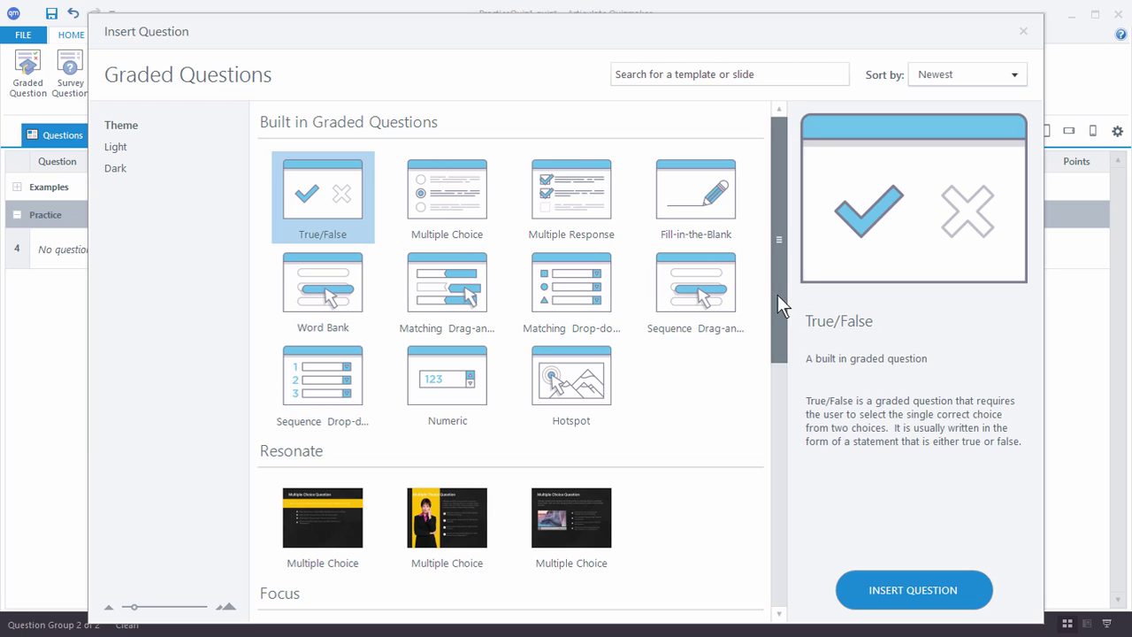
pyautogui.click(448, 206)
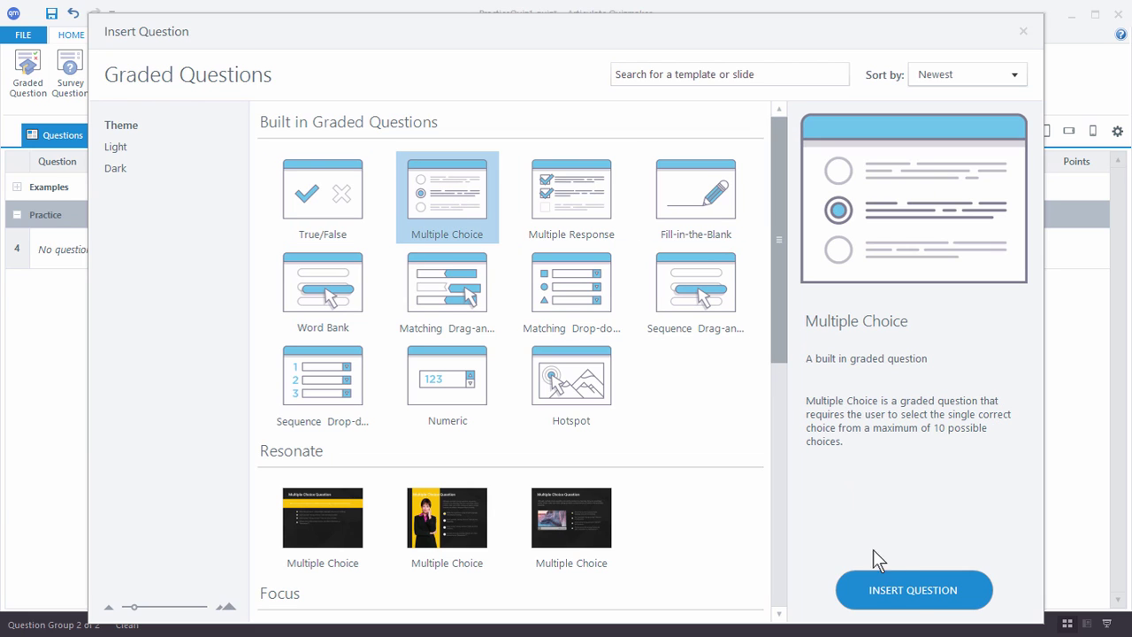
pyautogui.click(920, 603)
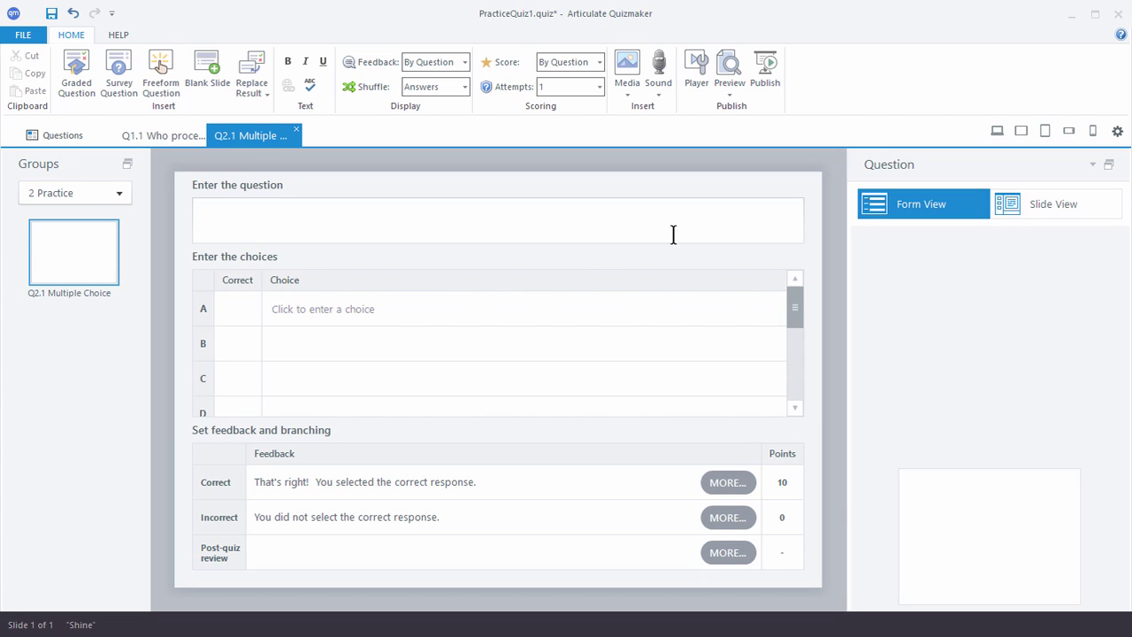
# Step: Look at the new question in Slide View and return to Form View
pyautogui.click(1015, 204)
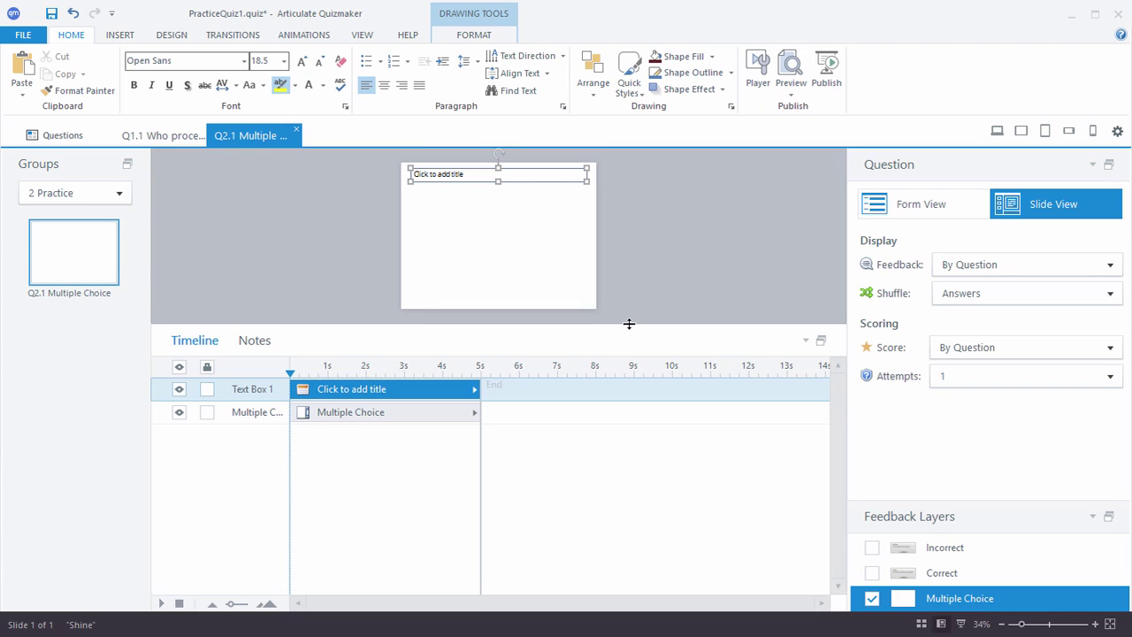
pyautogui.click(961, 195)
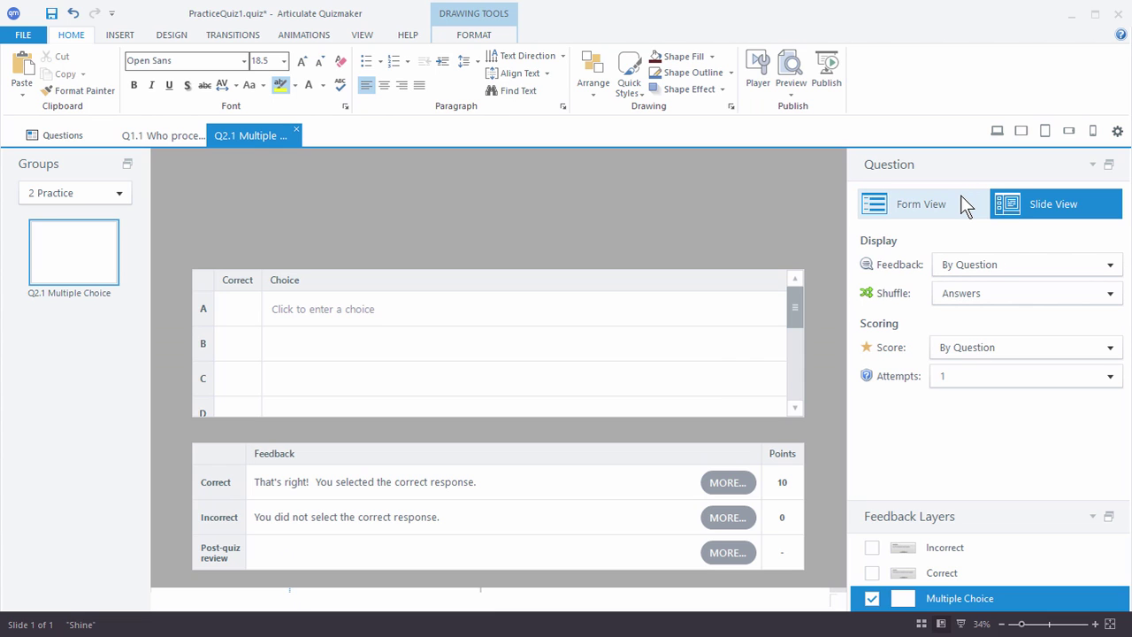
# Step: Consult starter text.txt in Notepad, and enter "Who processes your expense reports?" as the question back in Quizmaker
pyautogui.hotkey('alt', 'Tab')
pyautogui.moveTo(763, 287); pyautogui.dragTo(727, 263)
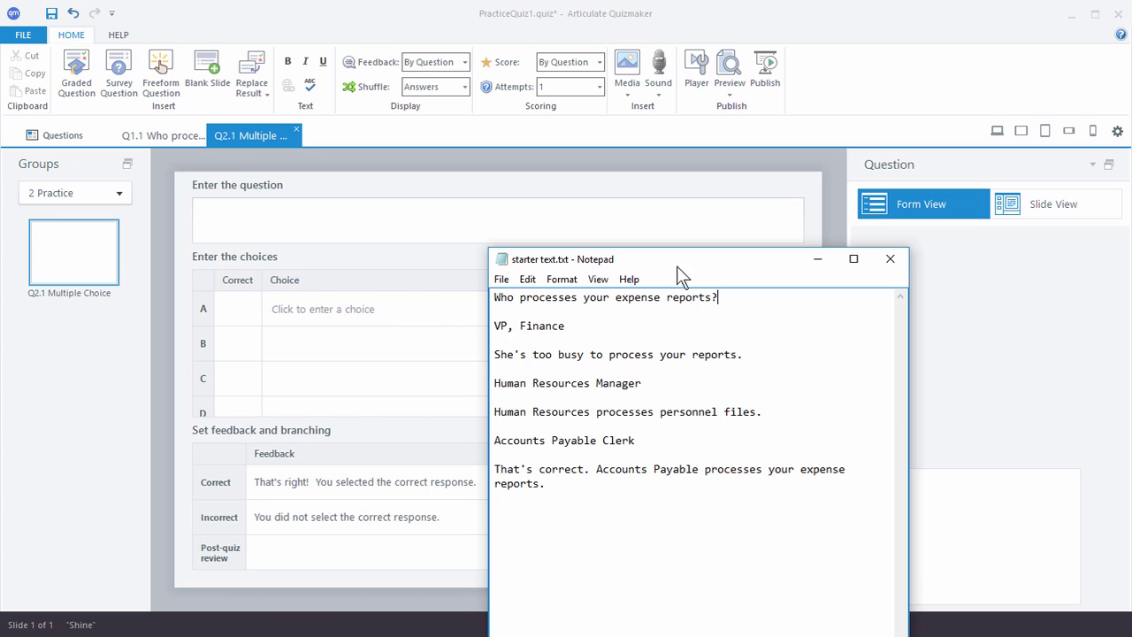
pyautogui.hotkey('alt', 'Tab')
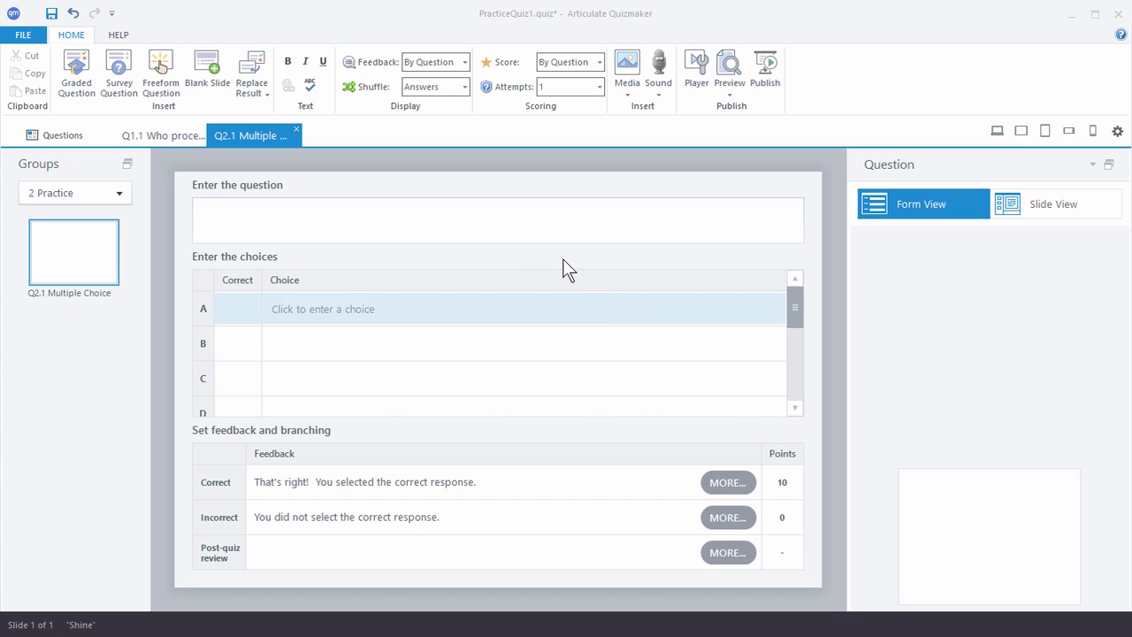
pyautogui.click(509, 210)
pyautogui.write('Who processes your expense reports?')
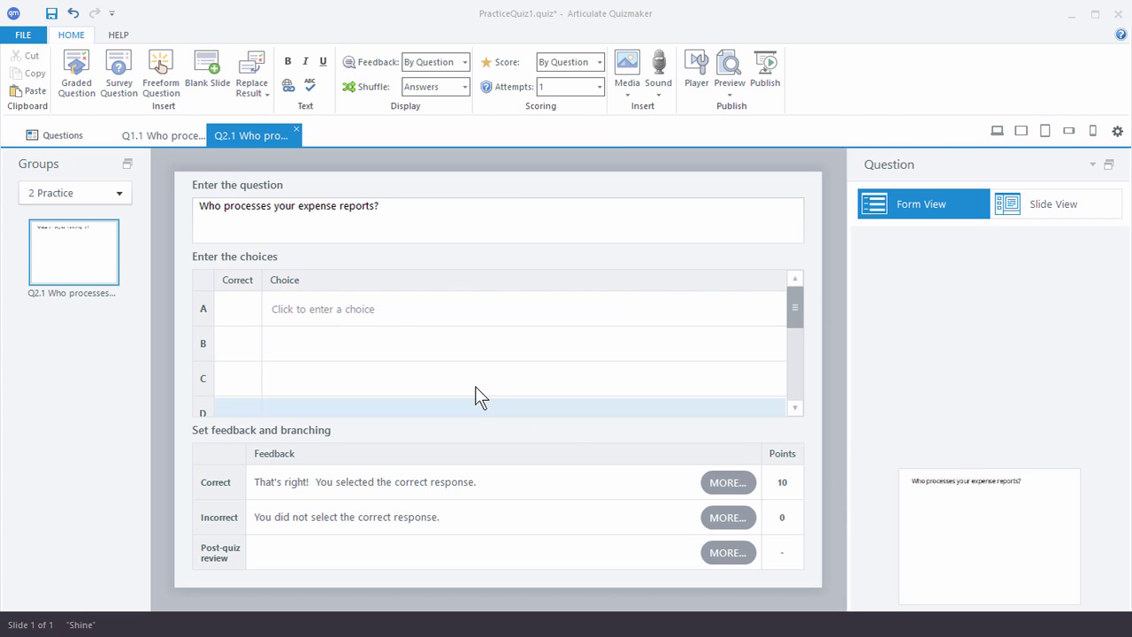
# Step: Enter the choices VP, Finance; Human Resources Manager; and Accounts Payable Clerk, marking Accounts Payable Clerk as correct
pyautogui.click(420, 312)
pyautogui.write('VP, Finance Human Resources Manager Accounts Payable Clerk')
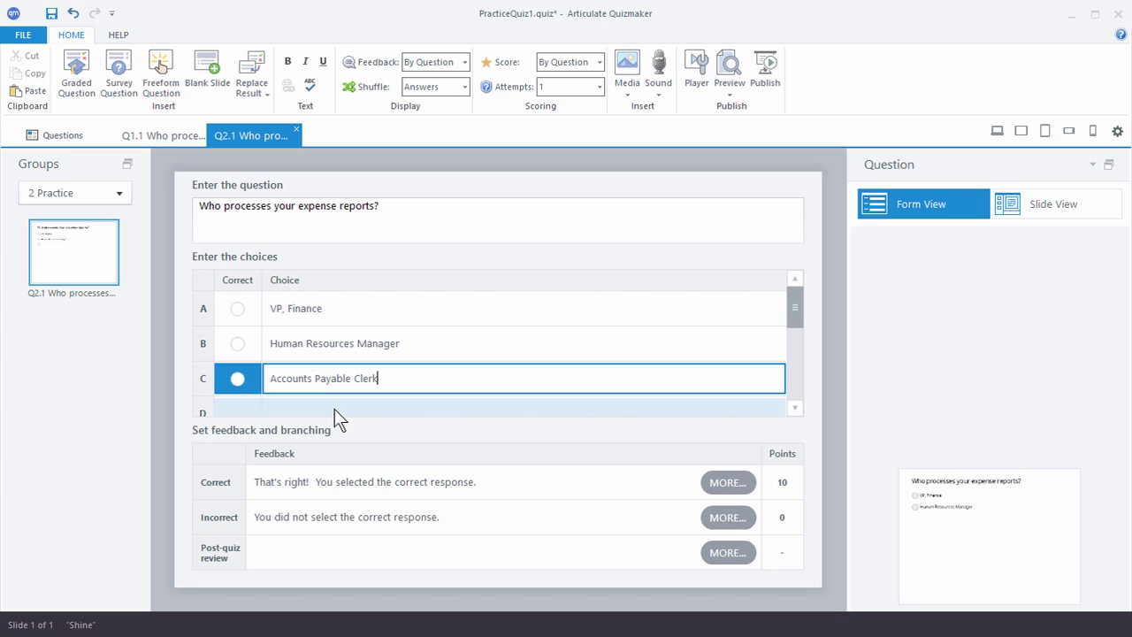
pyautogui.click(233, 379)
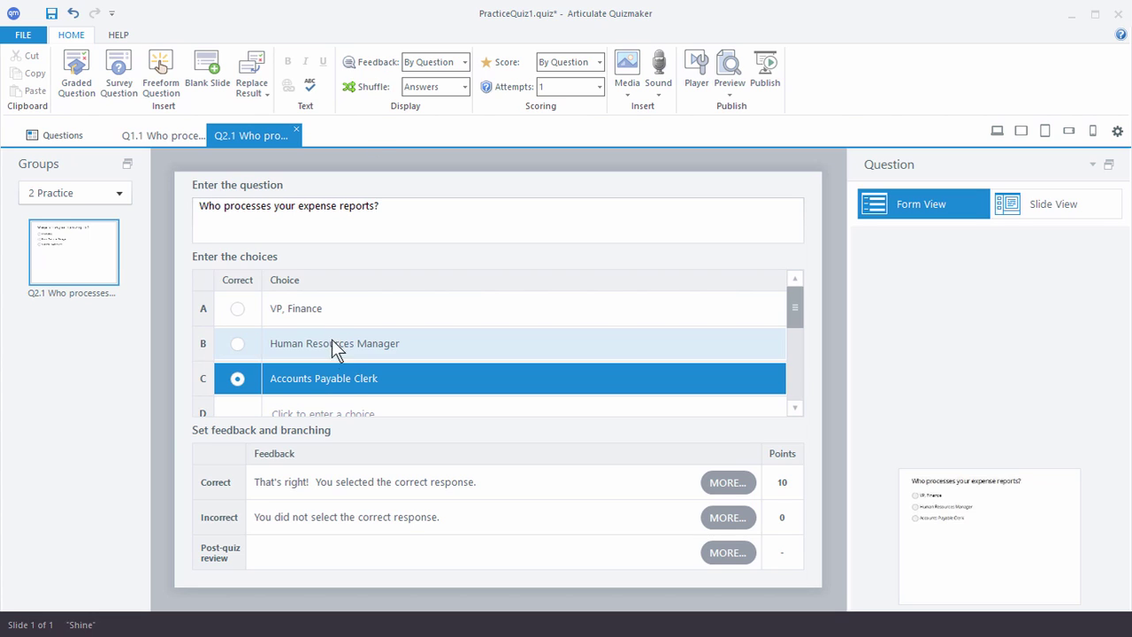
# Step: Set the feedback to By Choice and give VP, Finance the feedback "She's too busy to process your reports."
pyautogui.click(459, 58)
pyautogui.click(431, 120)
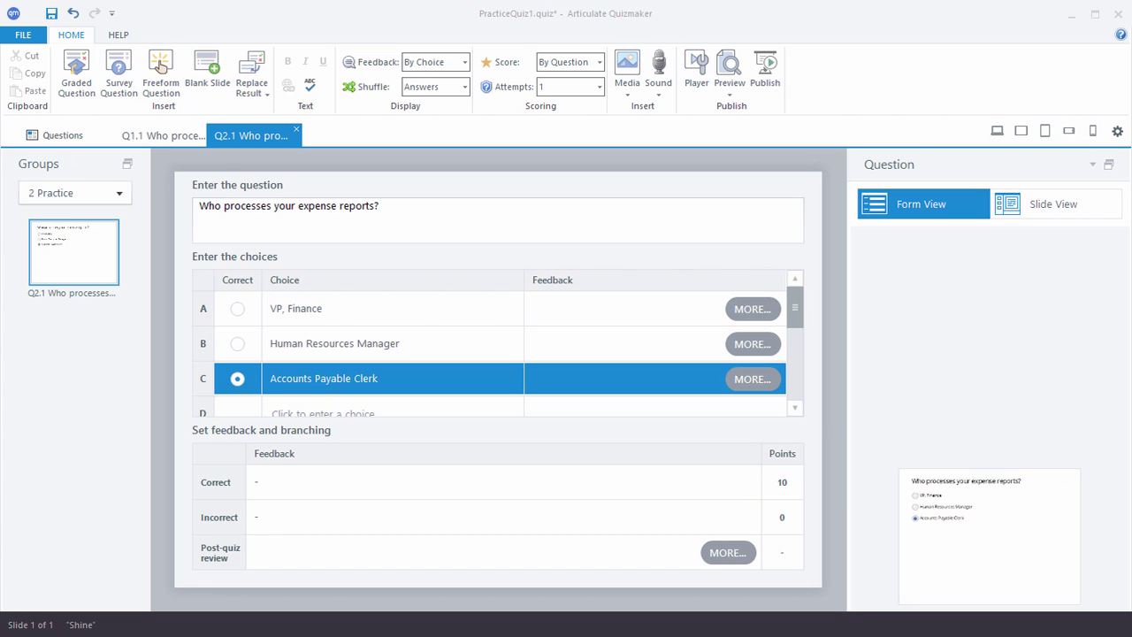
pyautogui.click(582, 309)
pyautogui.write("She's too busy to process your reports.")
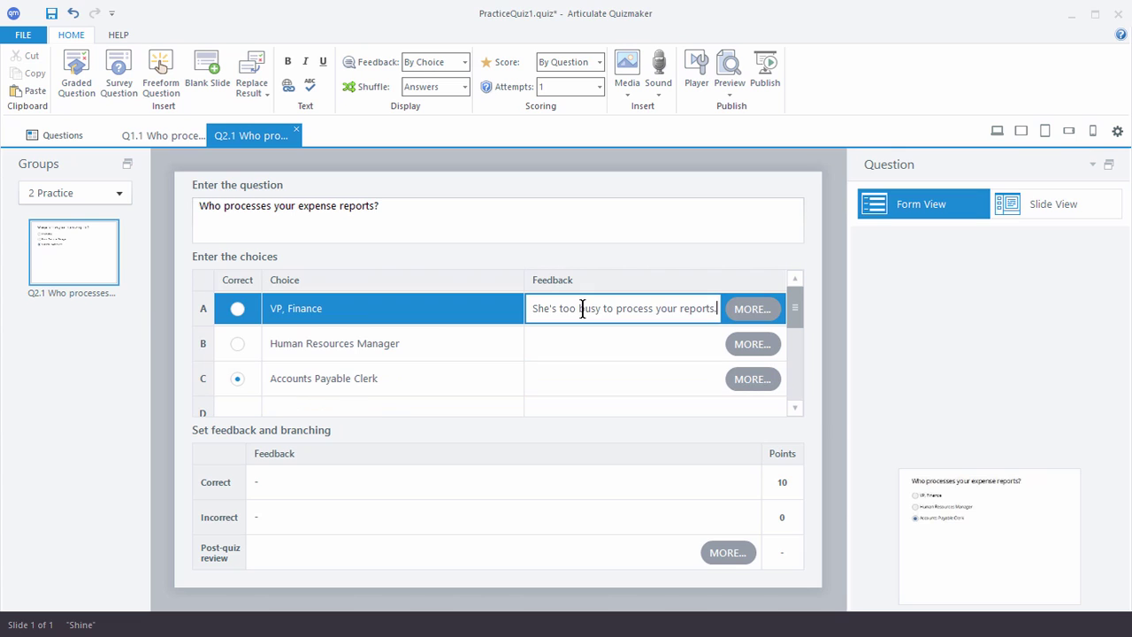
# Step: Give Human Resources Manager the feedback "Human Resources processes personnel files." and Accounts Payable Clerk "That's correct. Accounts Payable processes your expense reports."
pyautogui.click(586, 379)
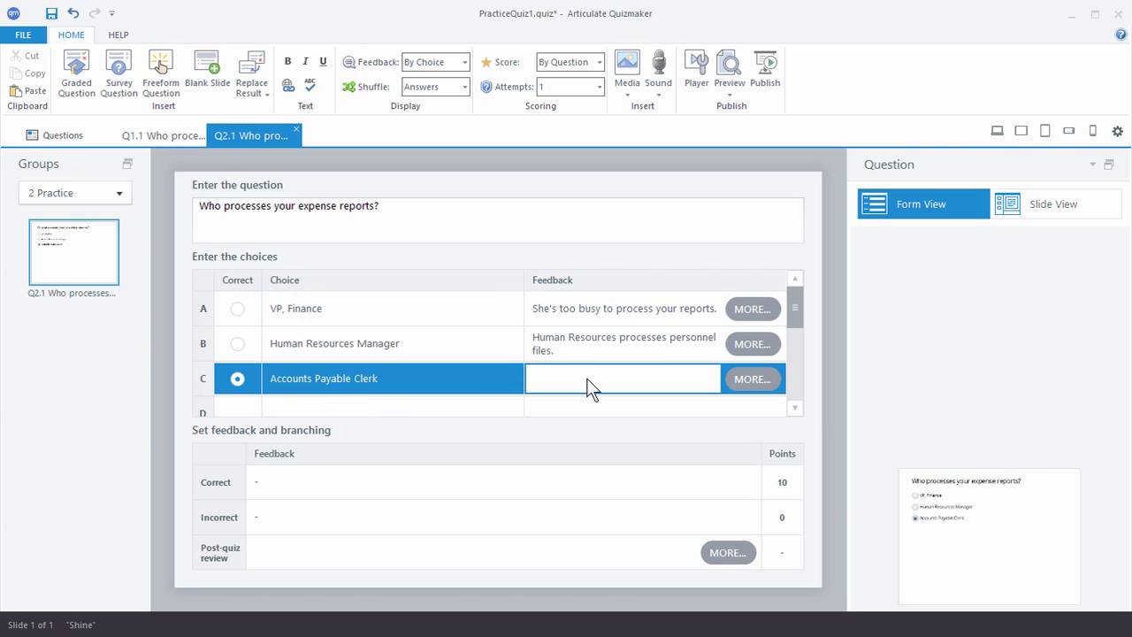
pyautogui.write("That's correct. Accounts Payable processes your expense reports.")
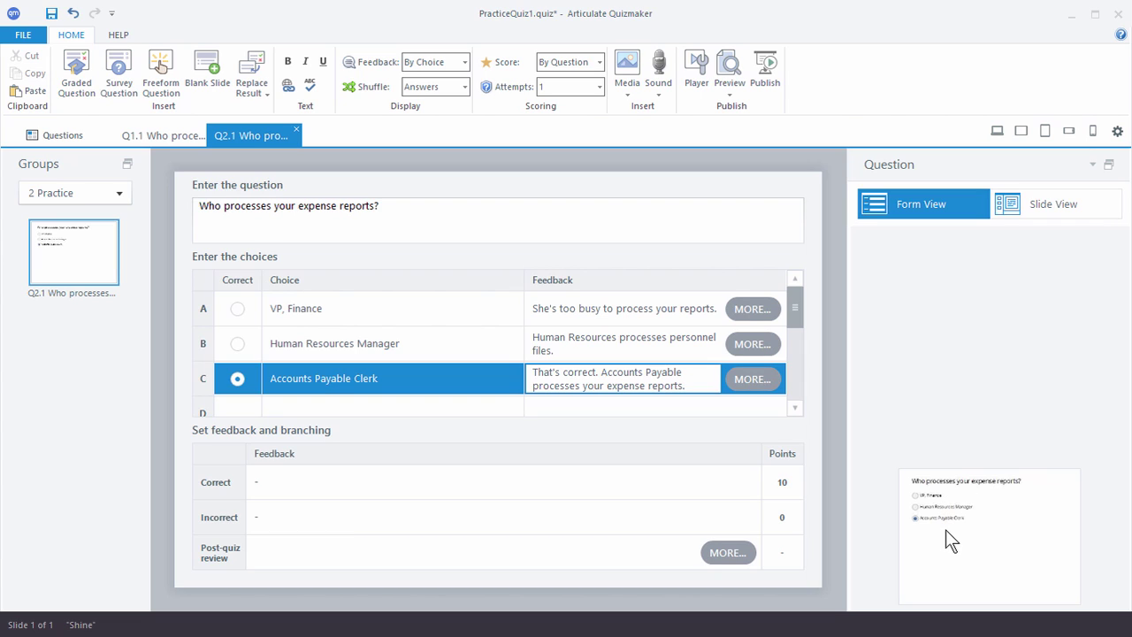
# Step: Insert the picture expense-report.jpg from file as the question's media
pyautogui.click(627, 73)
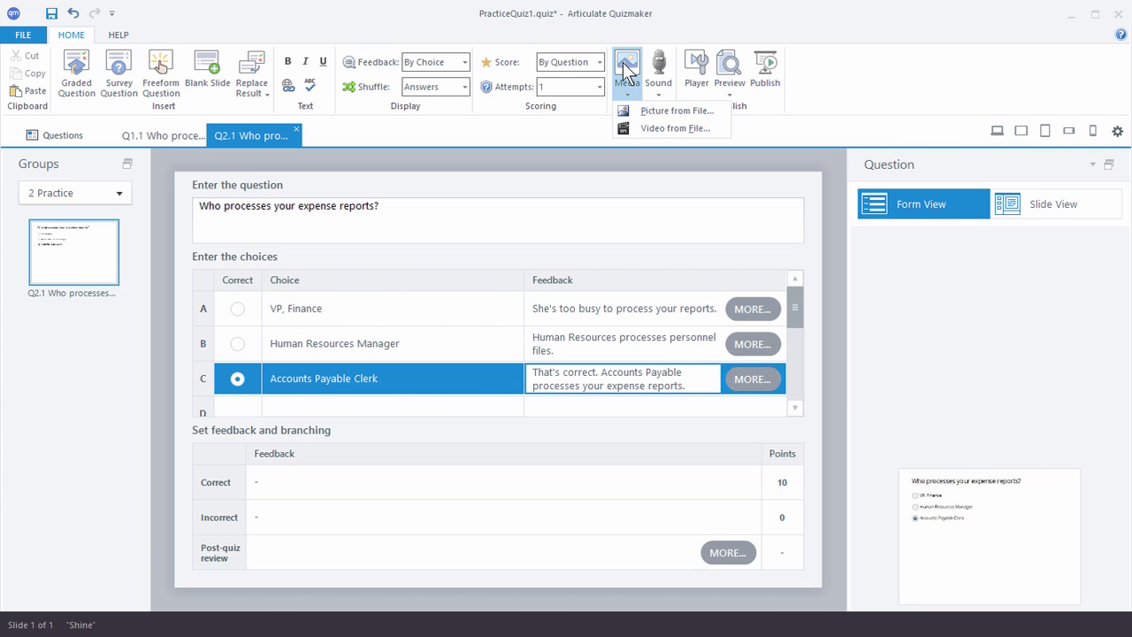
pyautogui.click(669, 110)
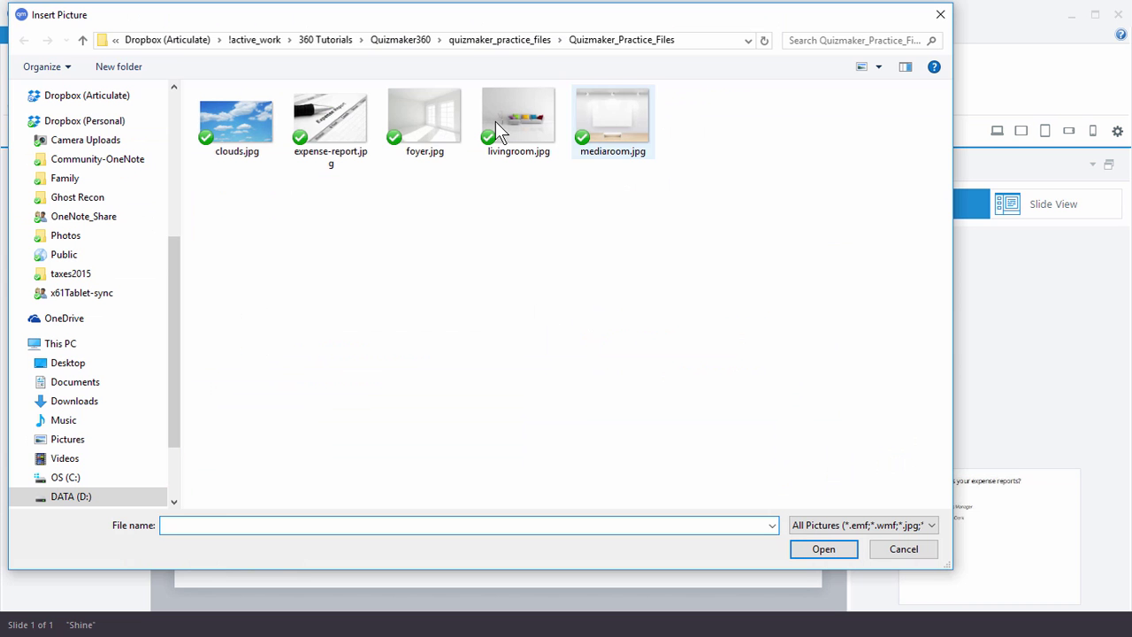
pyautogui.click(335, 127)
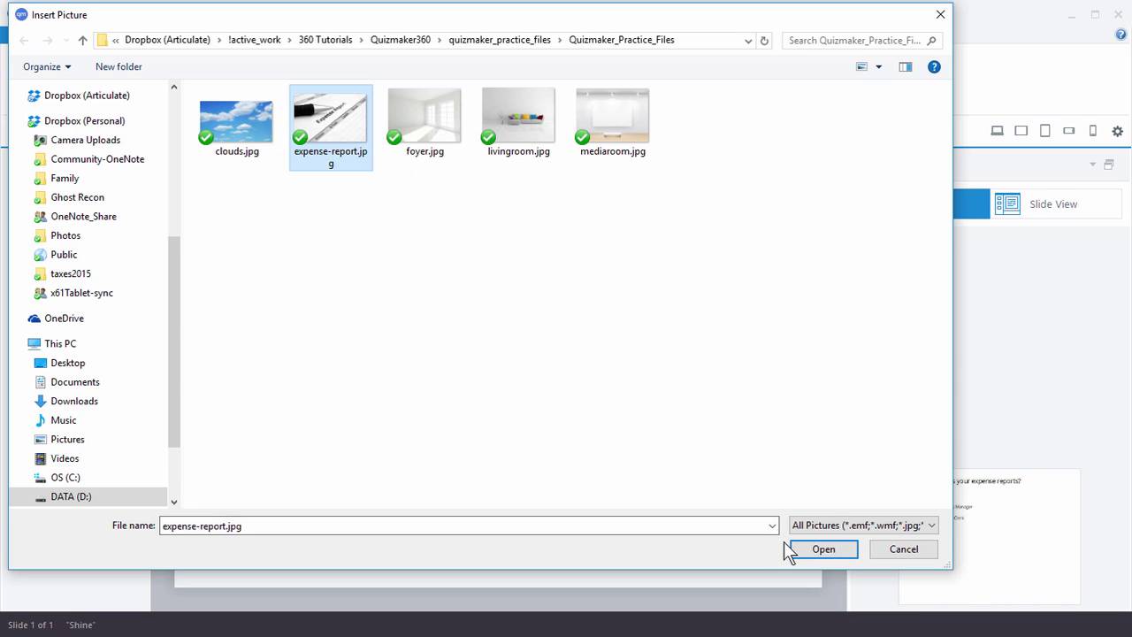
pyautogui.click(822, 550)
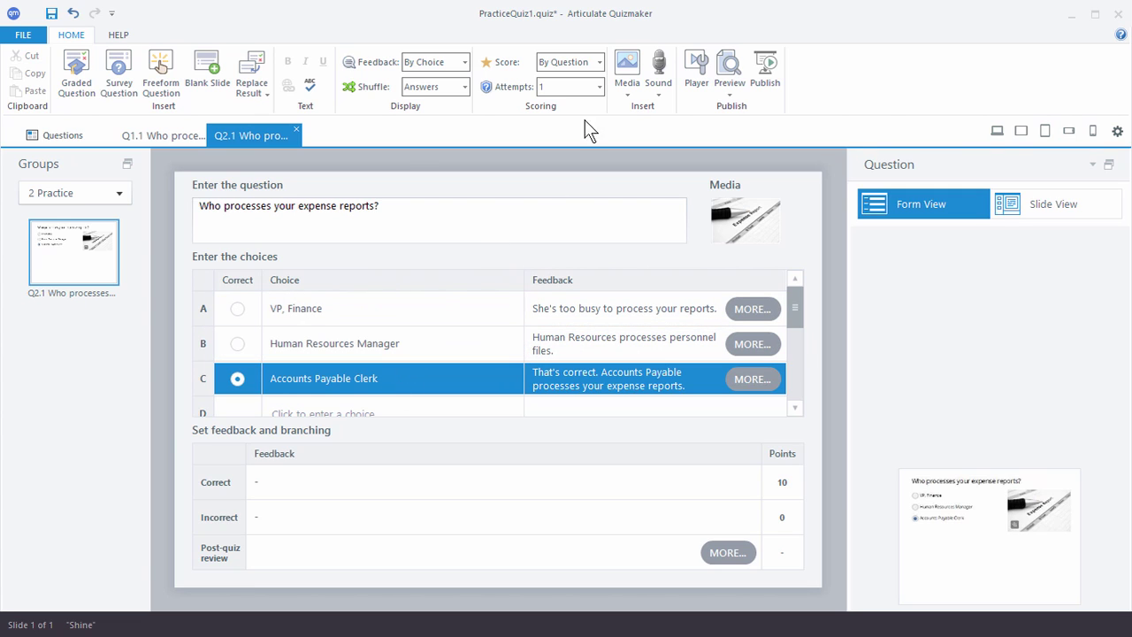
# Step: Set the number of attempts for the question to 2
pyautogui.click(600, 87)
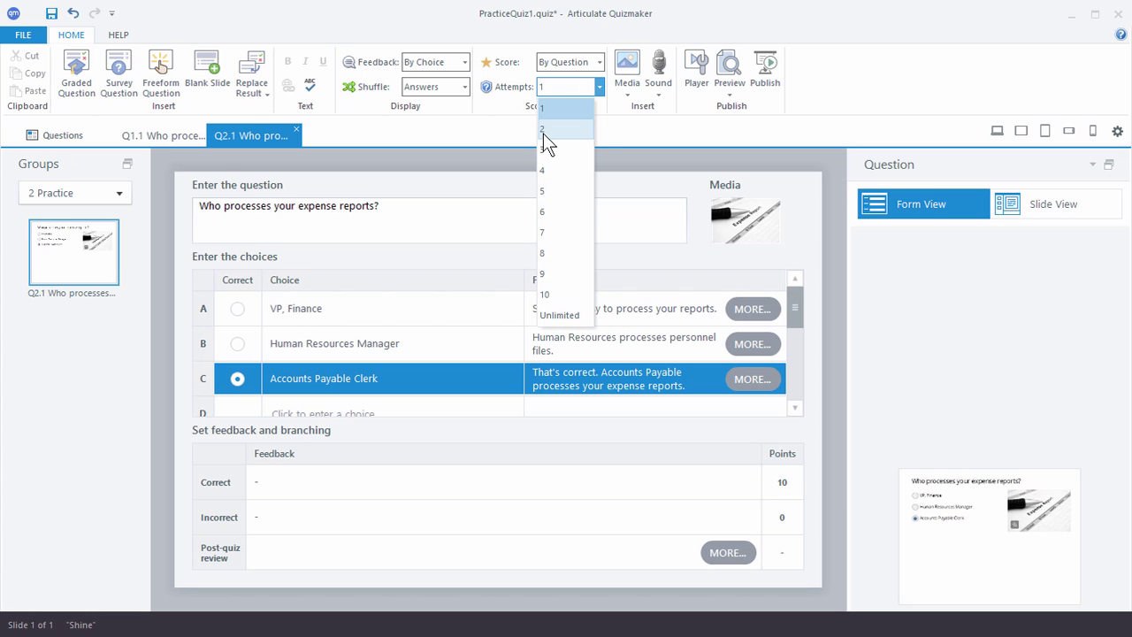
pyautogui.press('Escape')
pyautogui.press('Down')
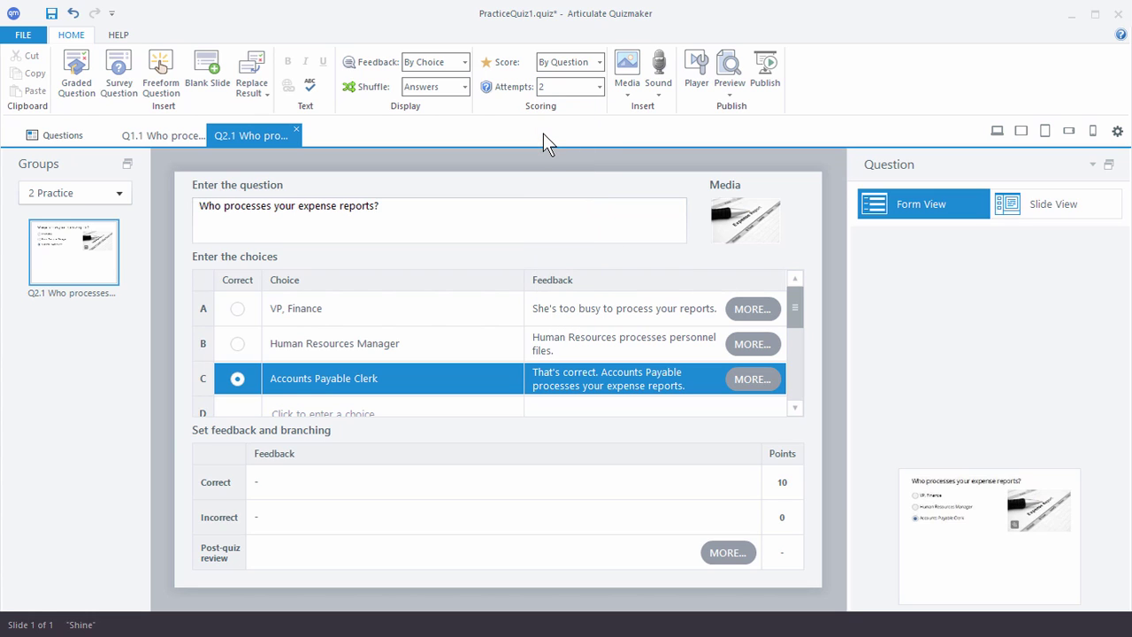
# Step: Preview the question, choosing VP, Finance as the answer and zooming the expense report picture in and back out
pyautogui.click(732, 93)
pyautogui.click(750, 109)
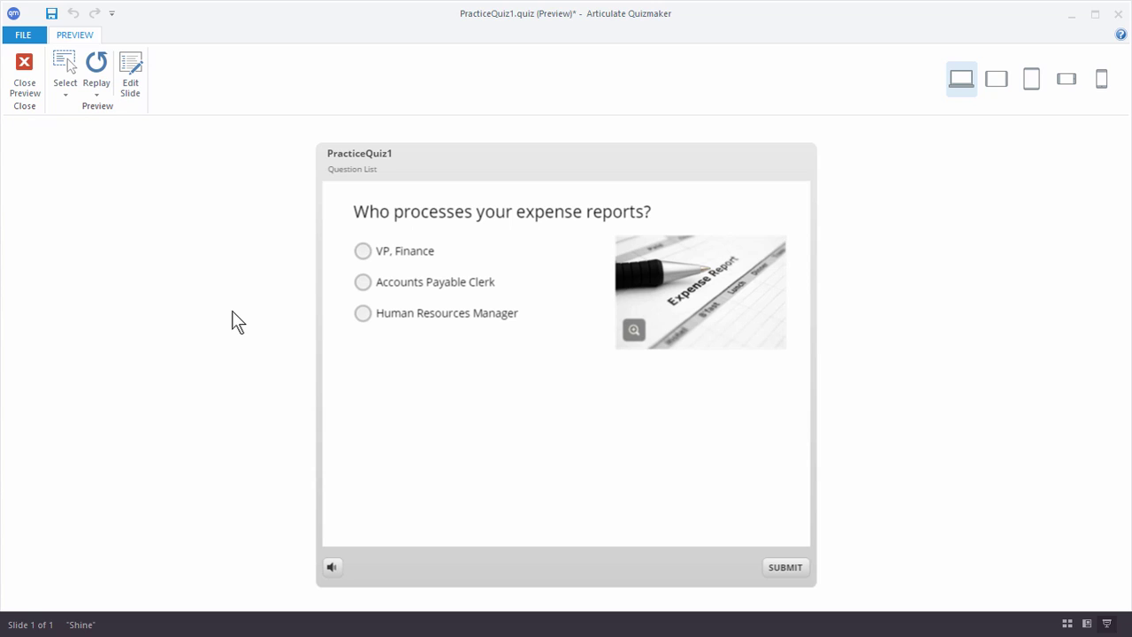
pyautogui.click(392, 254)
pyautogui.click(702, 311)
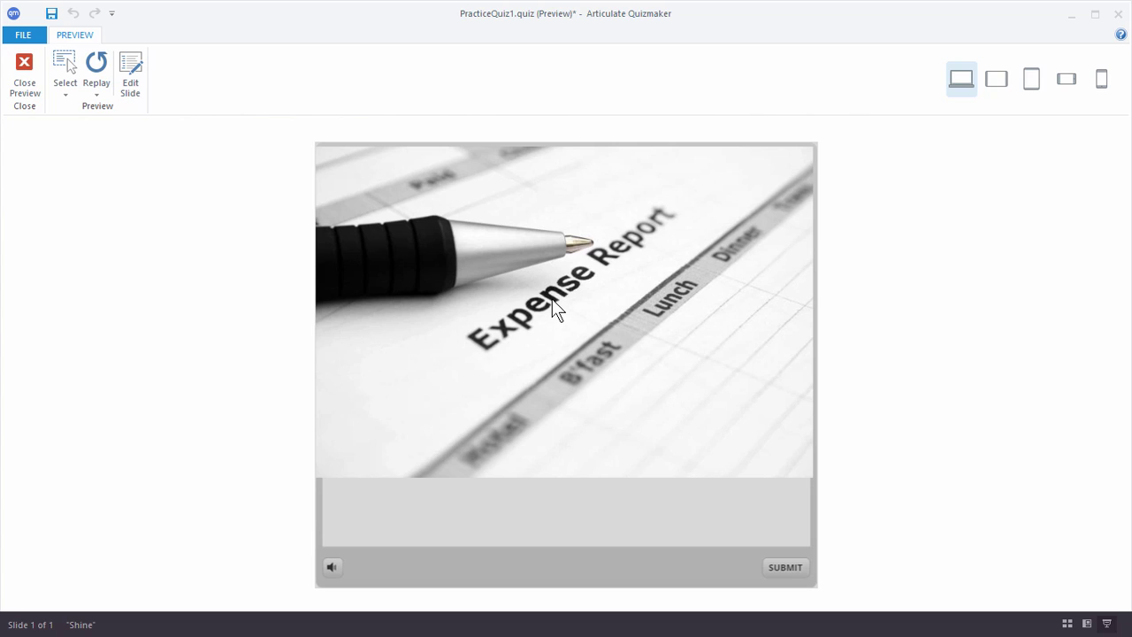
pyautogui.click(602, 320)
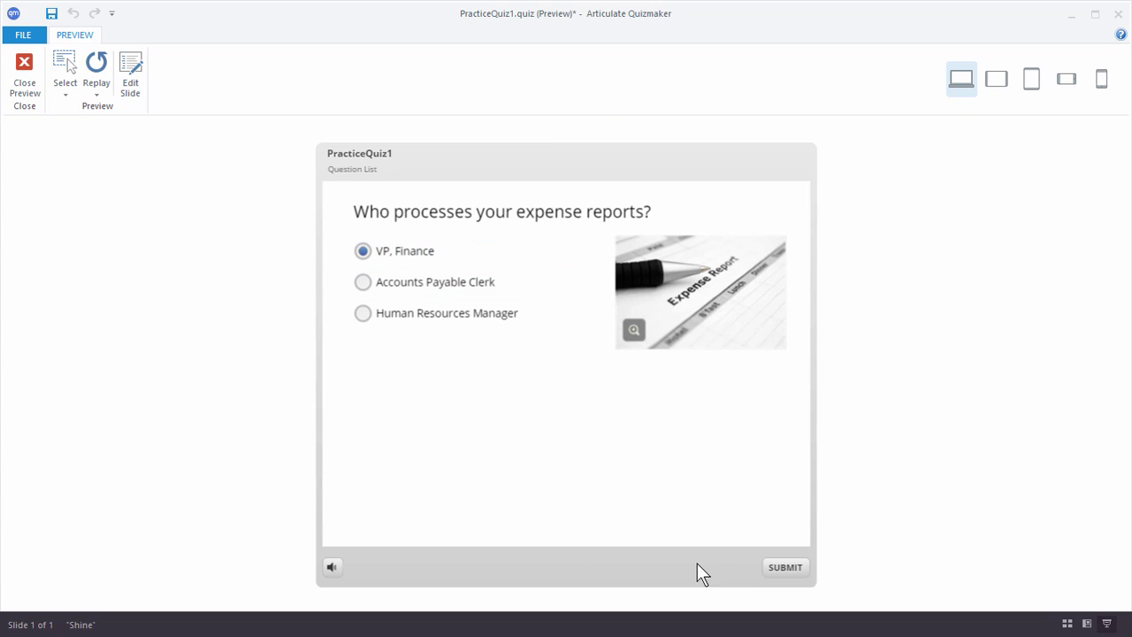
# Step: Submit VP, Finance and Human Resources Manager as the two attempts in the preview, continuing past each feedback message
pyautogui.click(781, 568)
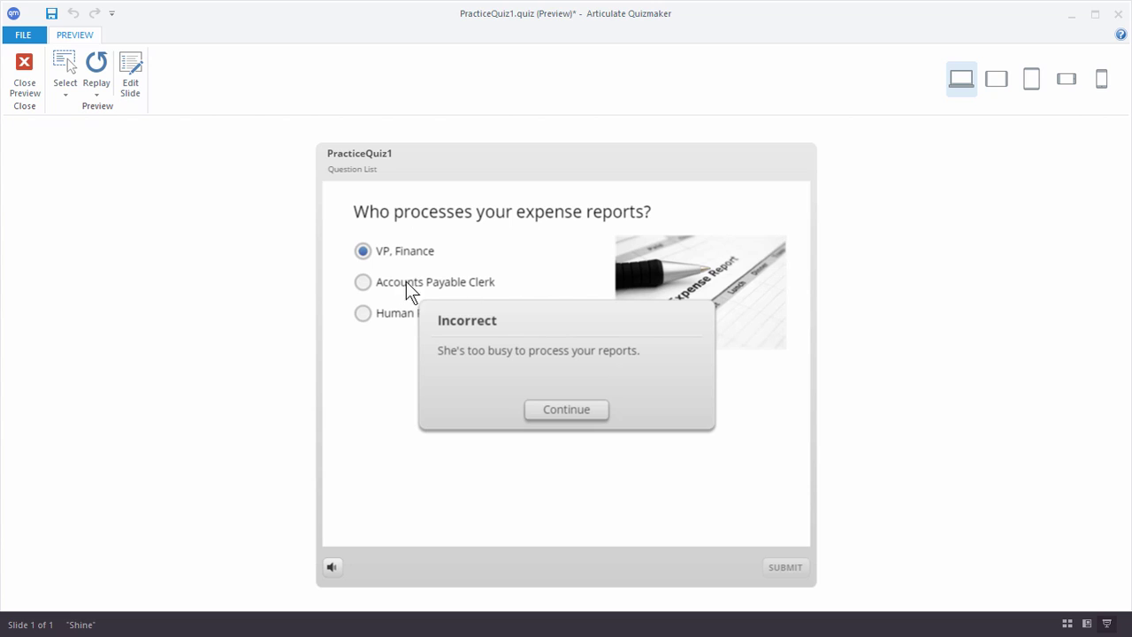
pyautogui.click(582, 423)
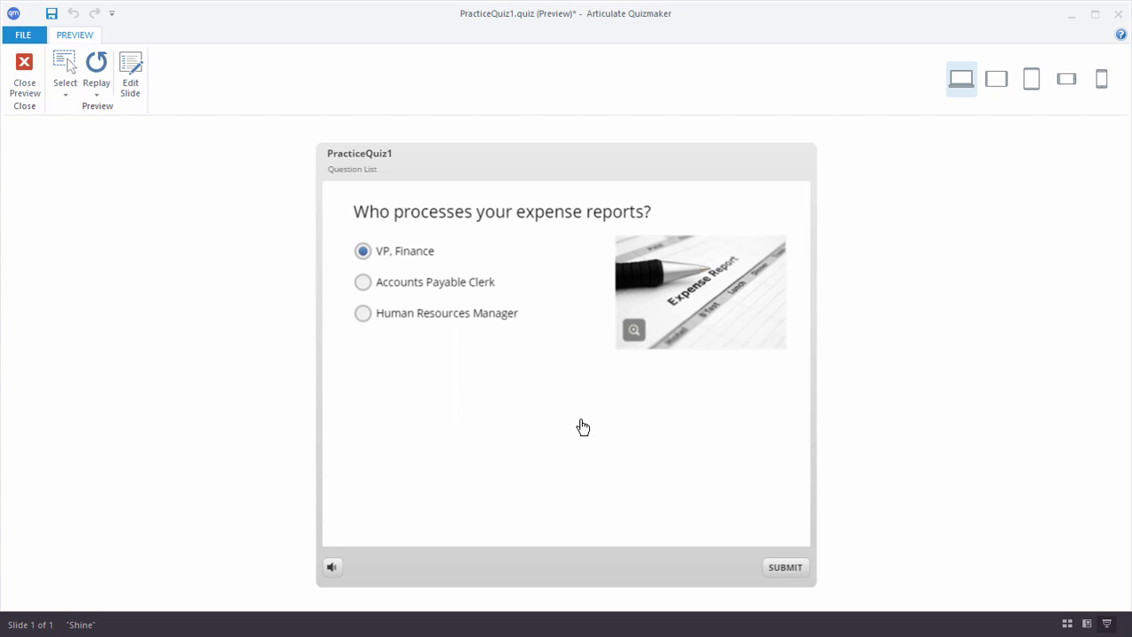
pyautogui.click(414, 325)
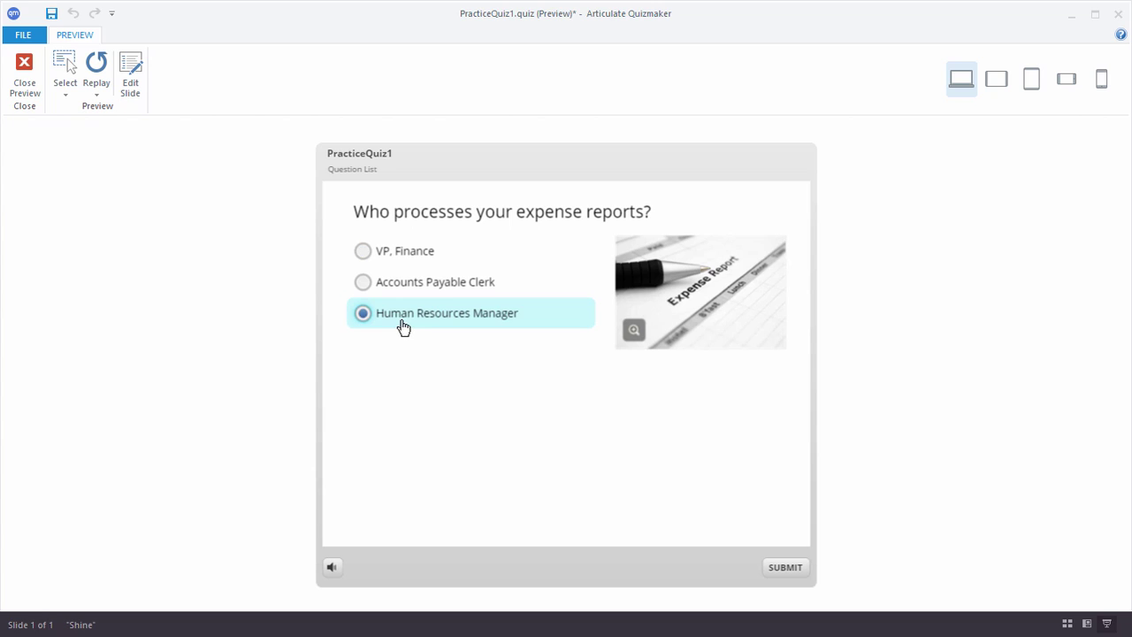
pyautogui.click(792, 571)
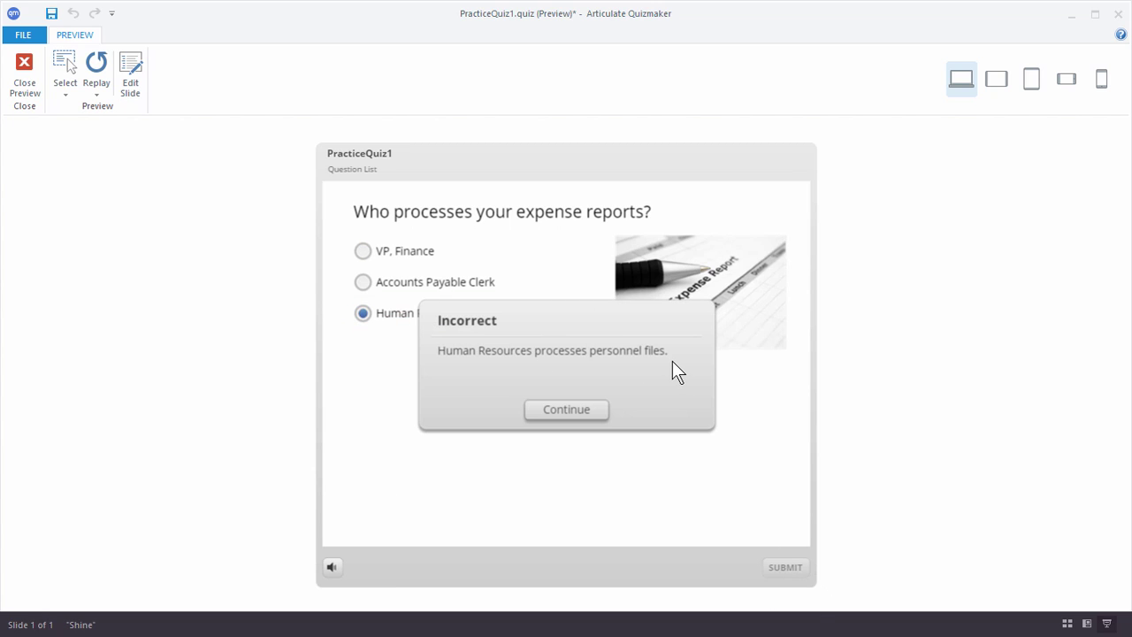
pyautogui.click(582, 414)
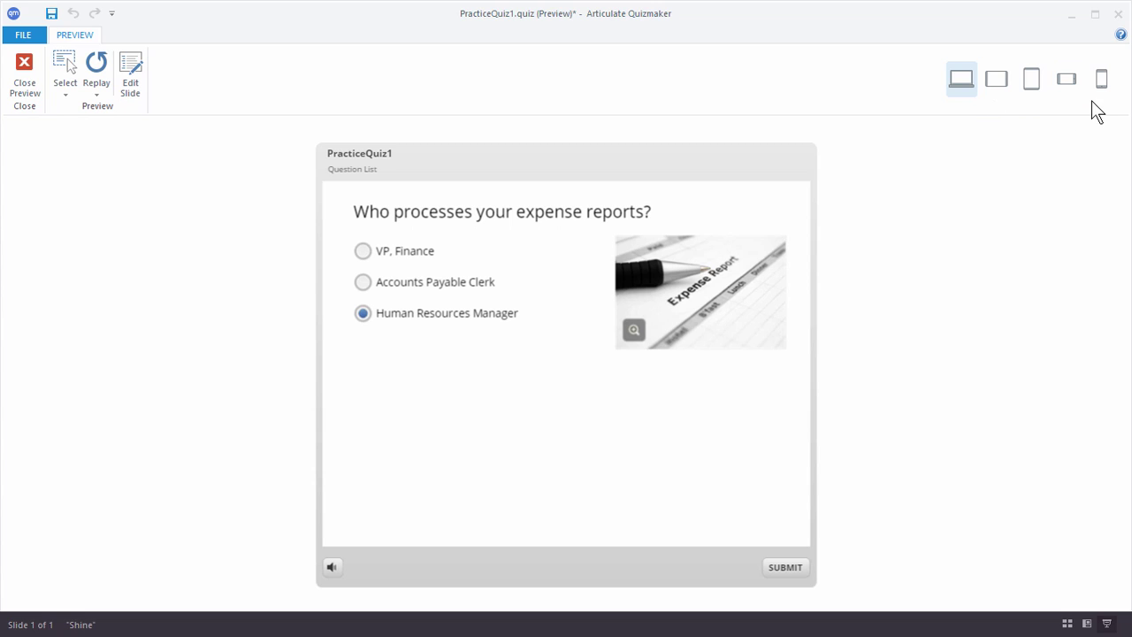
# Step: Preview the question in landscape tablet, landscape phone, portrait phone and desktop layouts, and close the preview
pyautogui.click(993, 81)
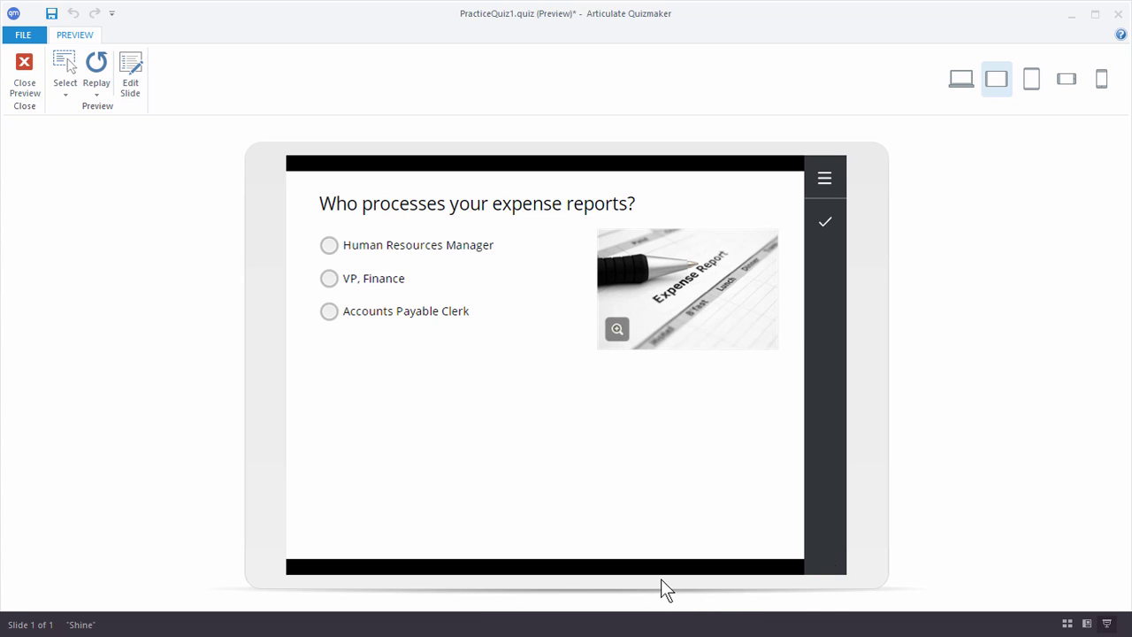
pyautogui.click(1067, 79)
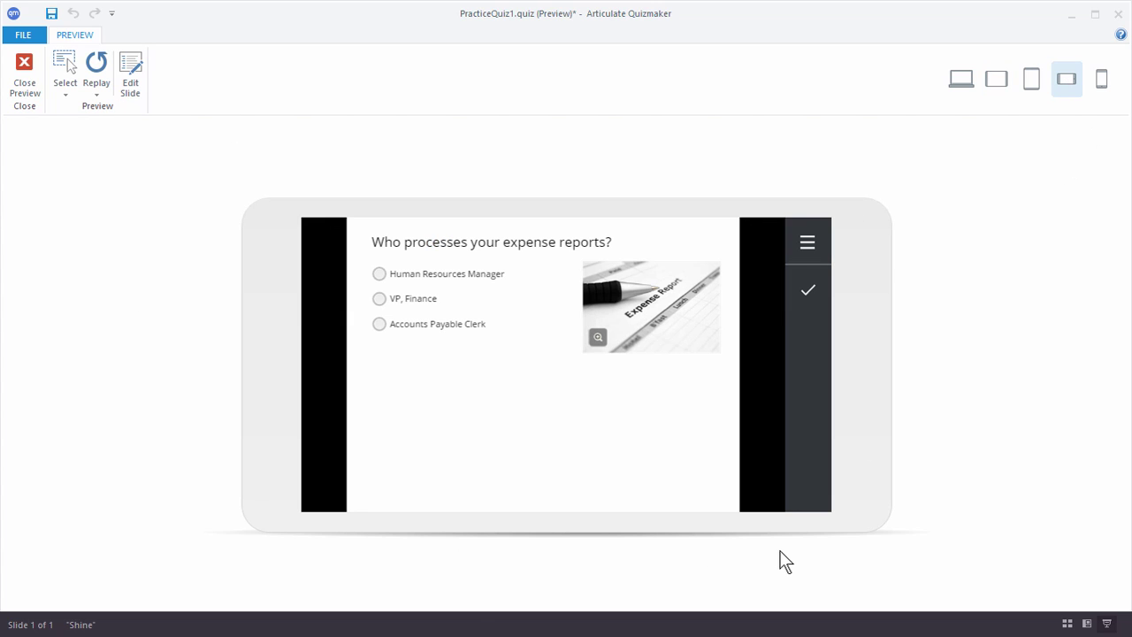
pyautogui.click(1102, 82)
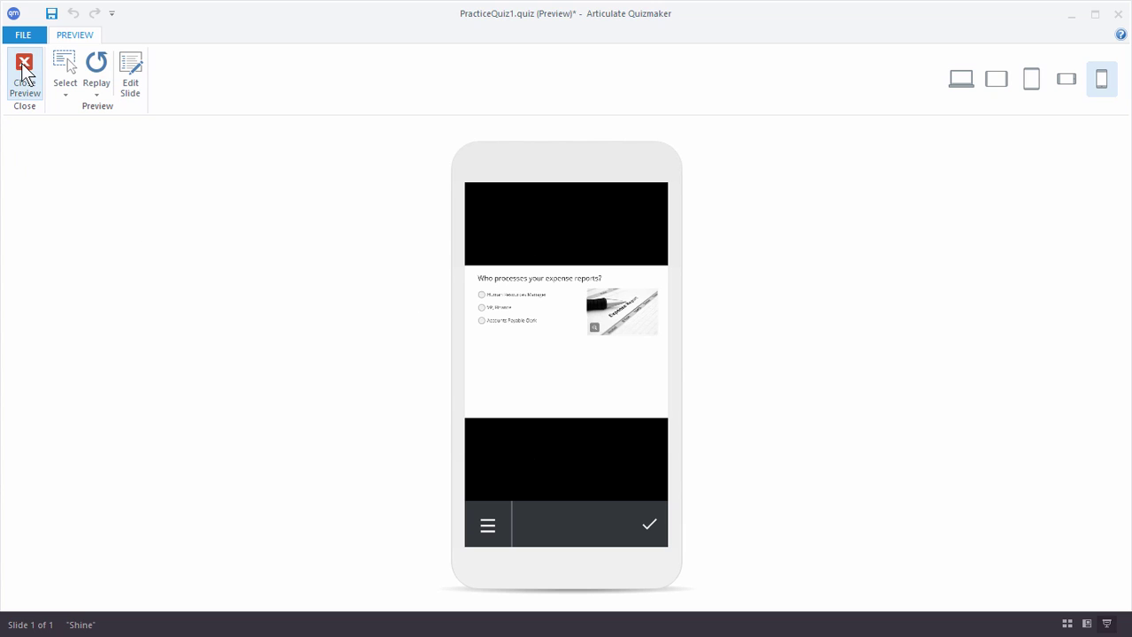
pyautogui.click(956, 82)
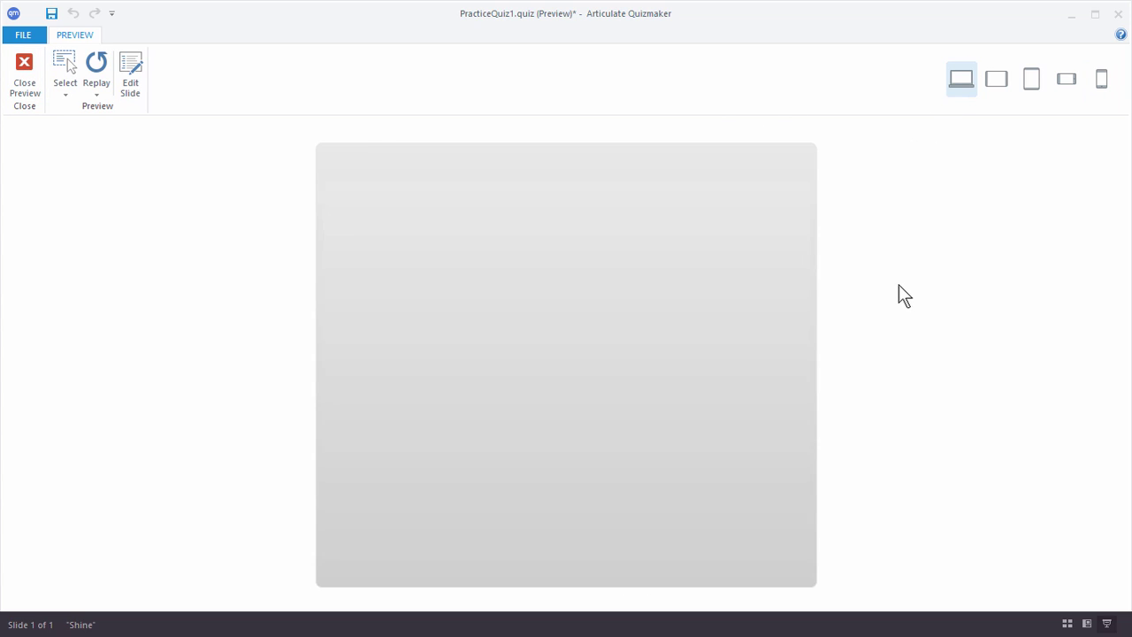
pyautogui.click(25, 85)
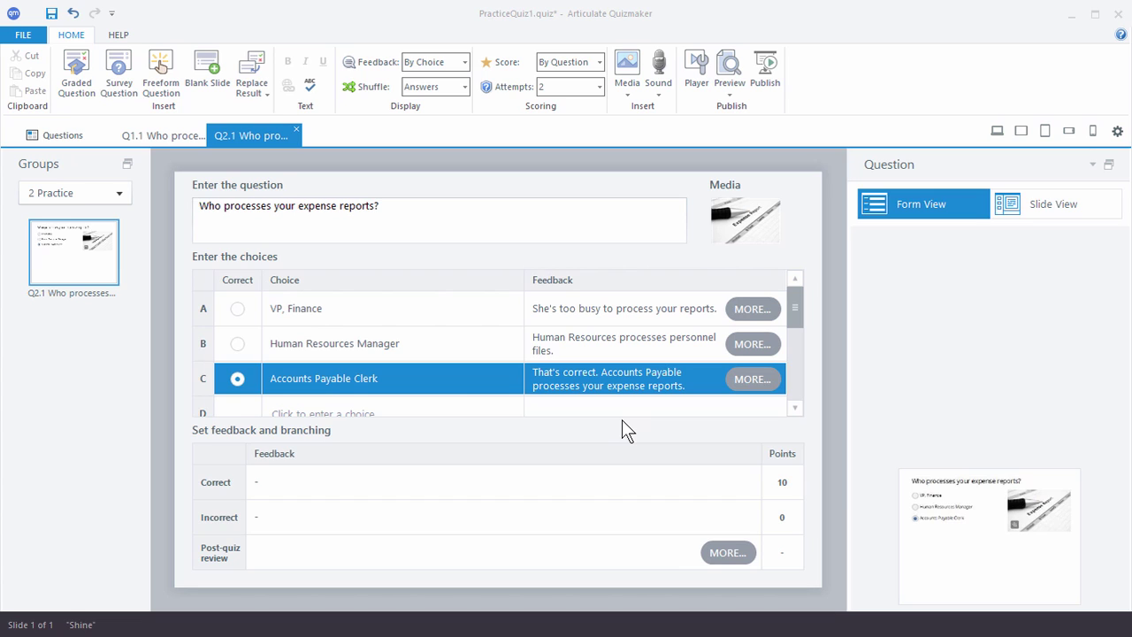
# Step: Show the question in Slide View and turn off Zoom Picture for the expense report picture
pyautogui.click(1053, 217)
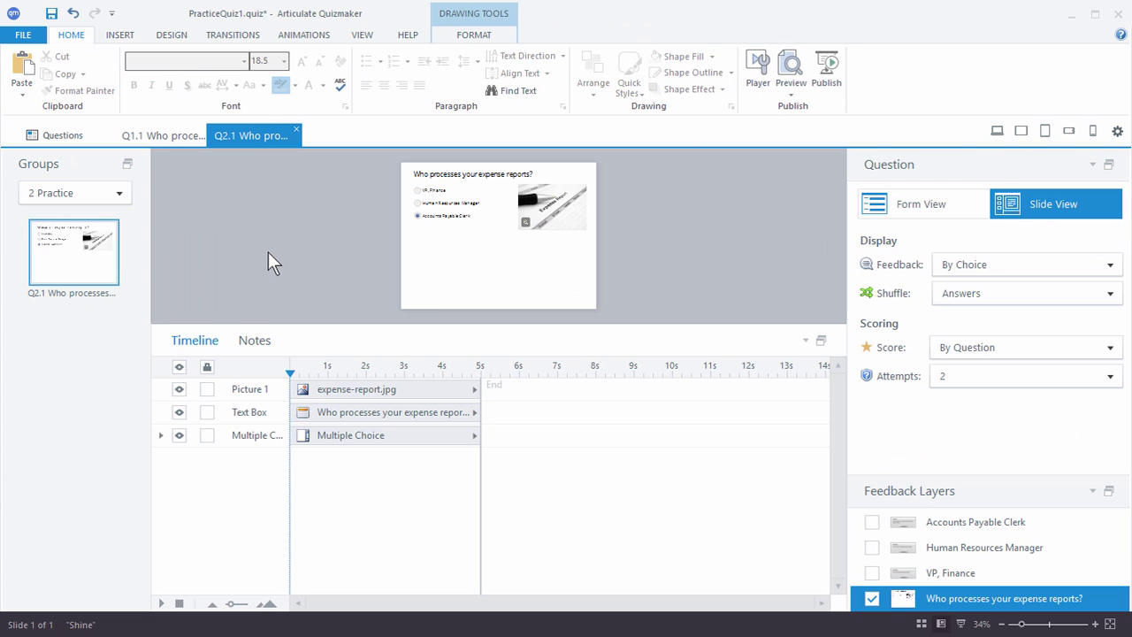
pyautogui.click(554, 215)
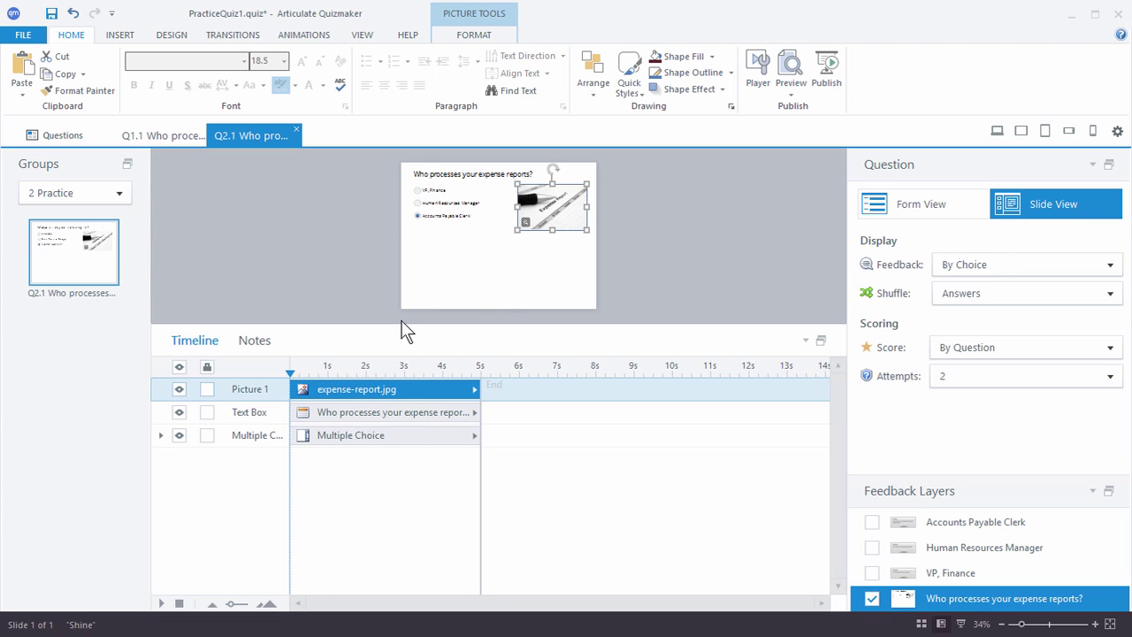
pyautogui.moveTo(400, 324); pyautogui.dragTo(400, 432)
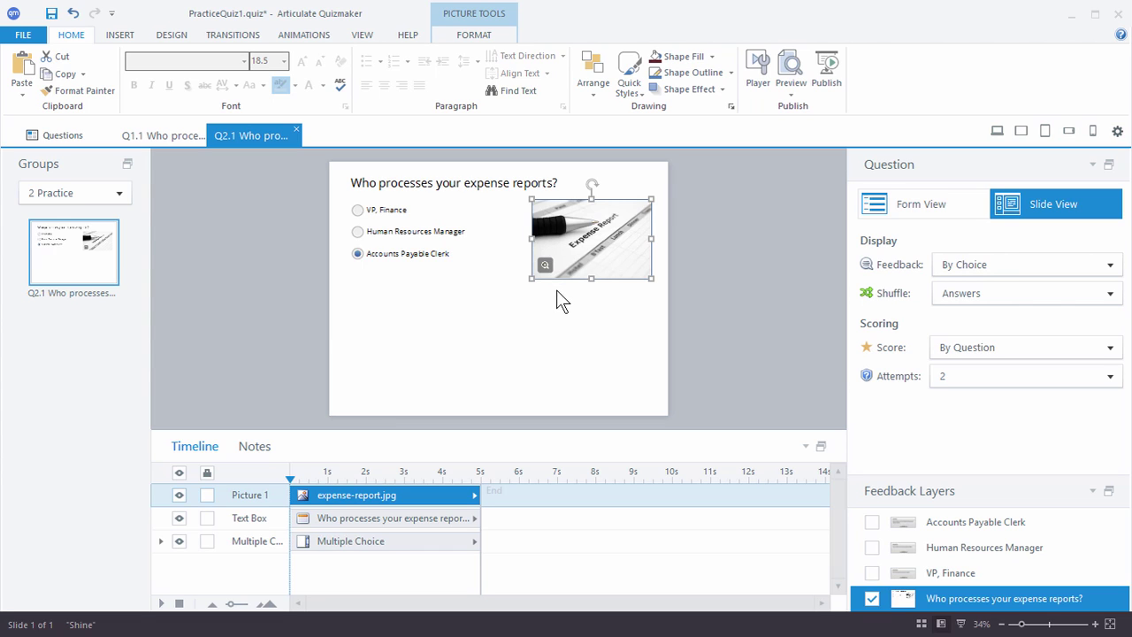
pyautogui.click(477, 38)
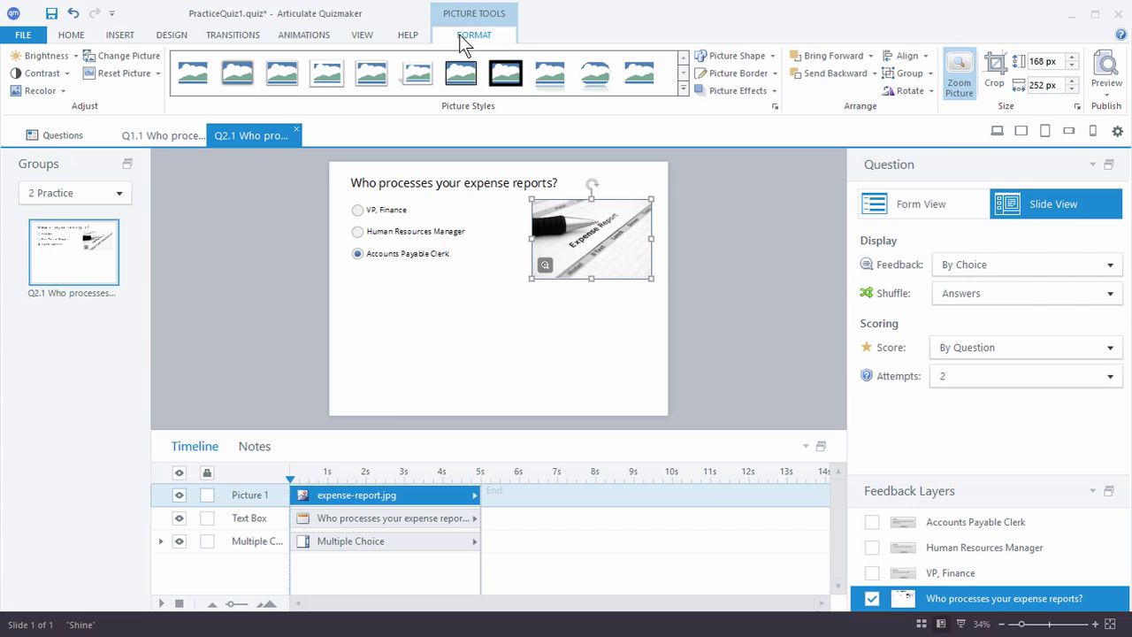
pyautogui.click(958, 67)
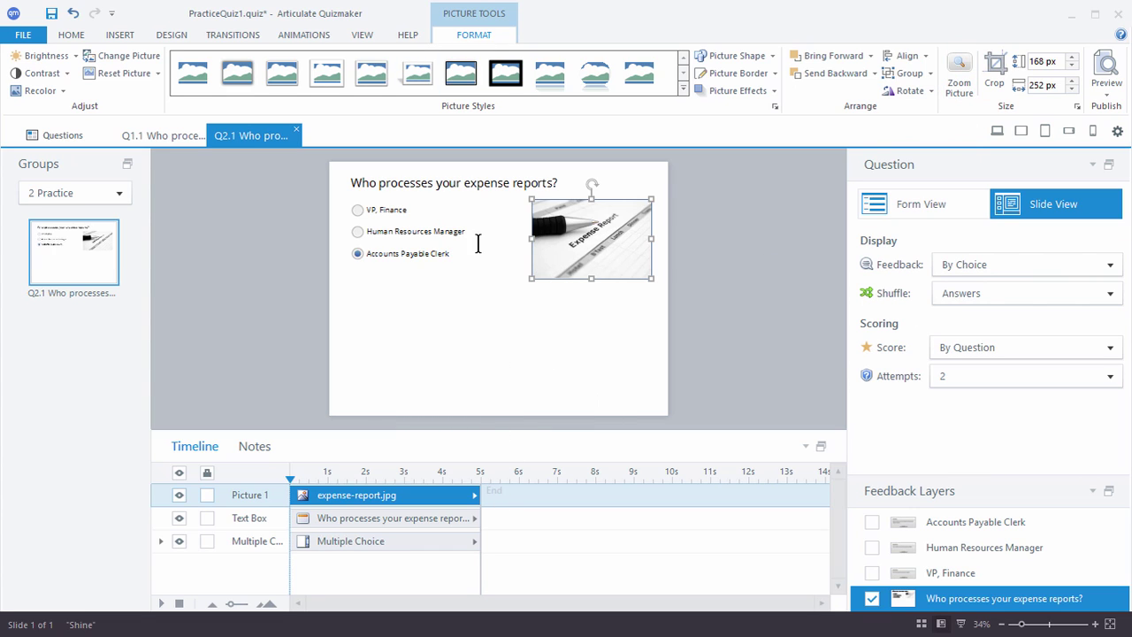
# Step: Apply a wide white frame picture style with a shadow to the expense report picture and move it slightly down toward the choices
pyautogui.click(327, 74)
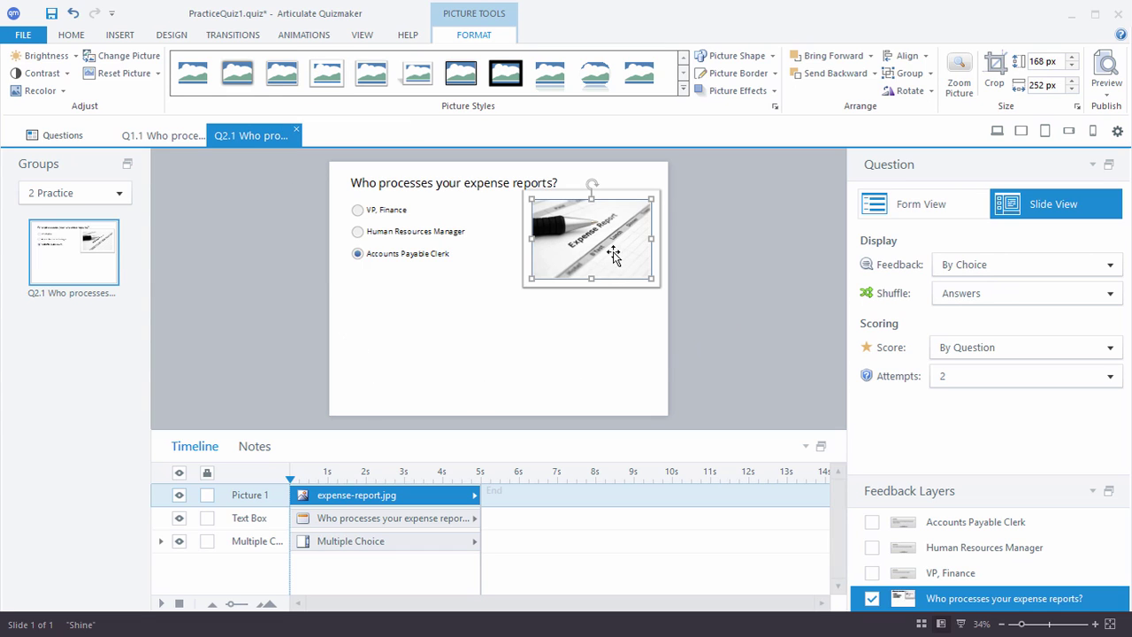
pyautogui.moveTo(569, 269); pyautogui.dragTo(562, 284)
pyautogui.click(763, 315)
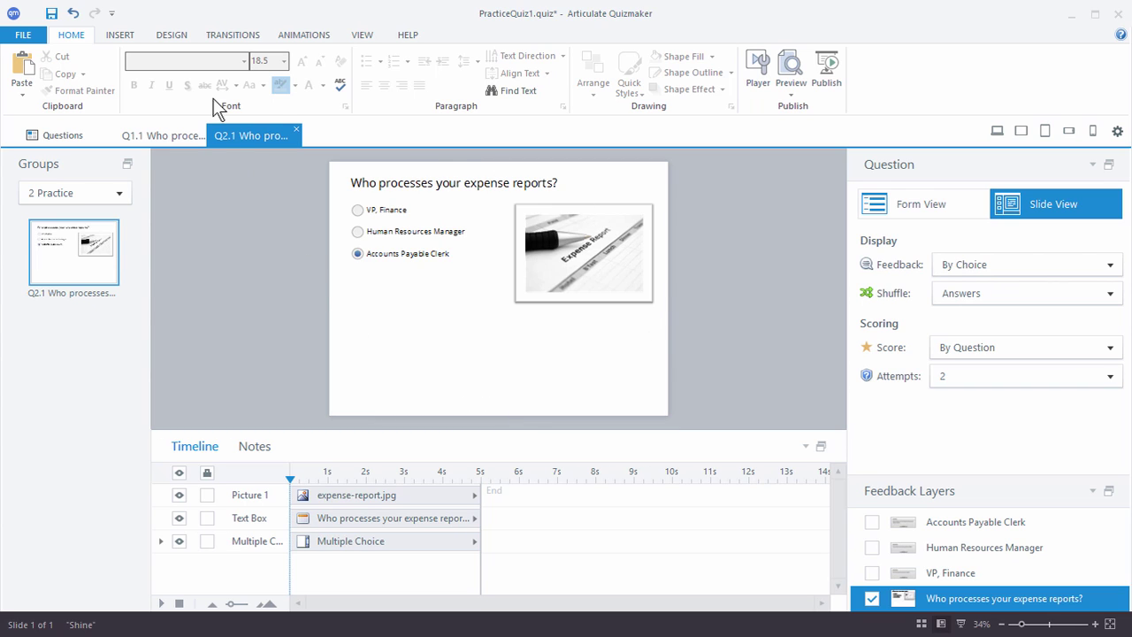
# Step: Apply the dark textured chalkboard-like theme with a thin inner border to the selected slide only
pyautogui.click(168, 34)
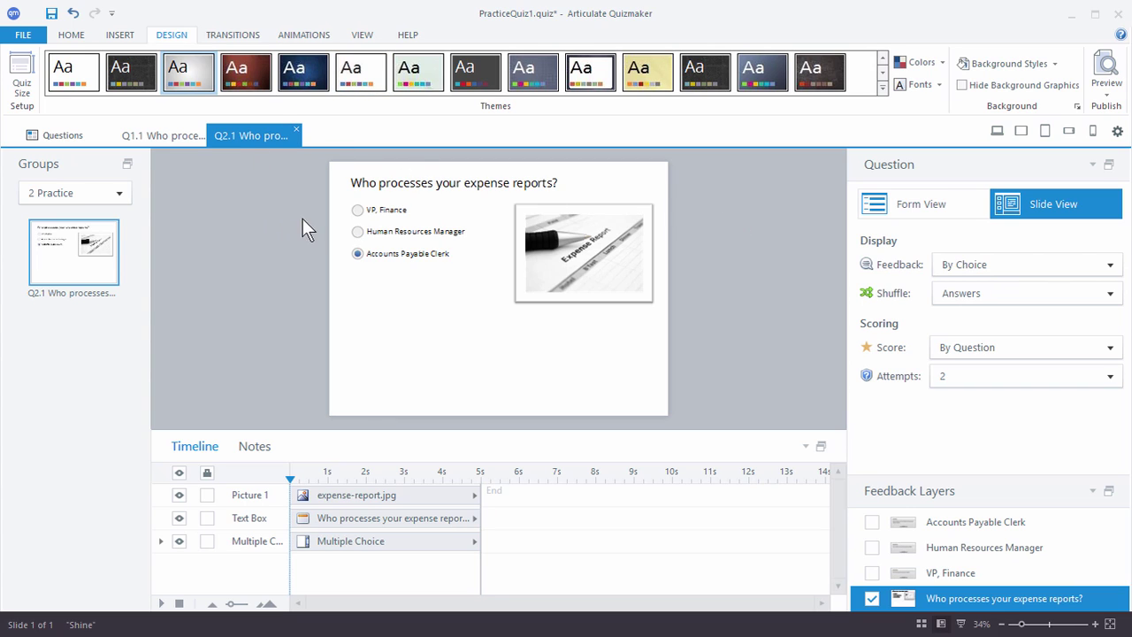
pyautogui.rightClick(706, 72)
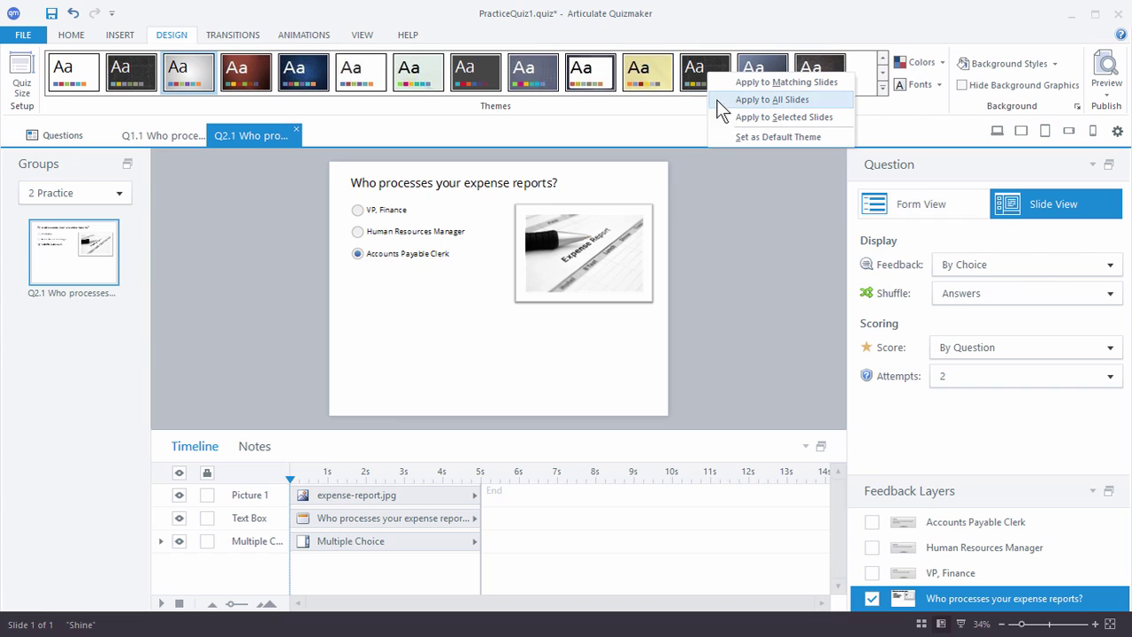
pyautogui.click(769, 119)
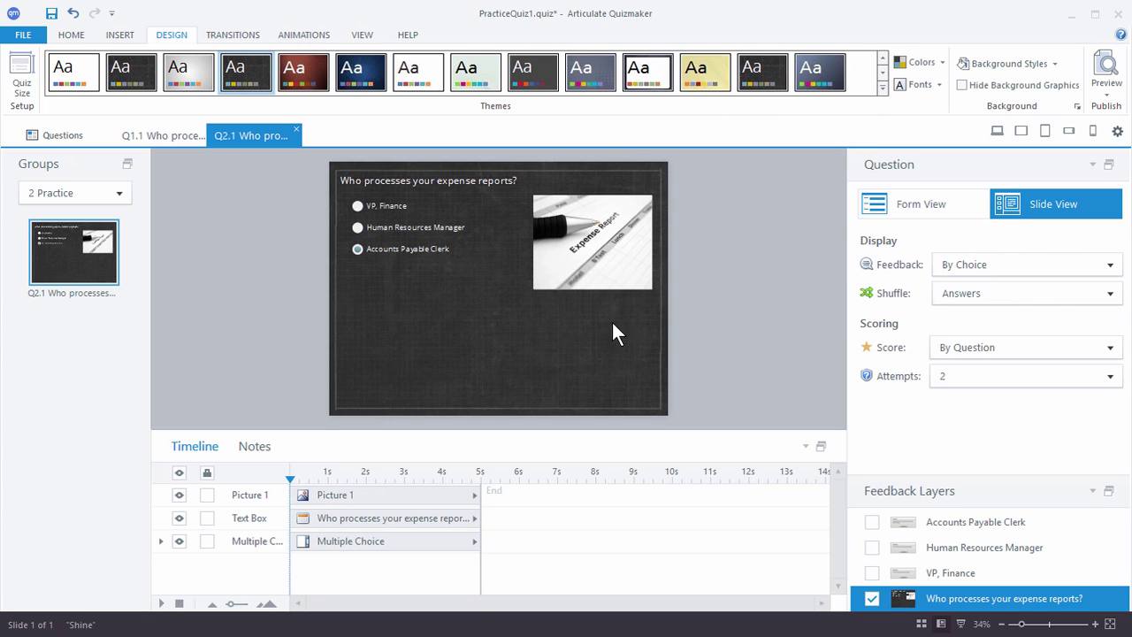
# Step: Give the expense report picture a thin white frame style and move it down and inward from the slide's border
pyautogui.click(594, 244)
pyautogui.click(466, 37)
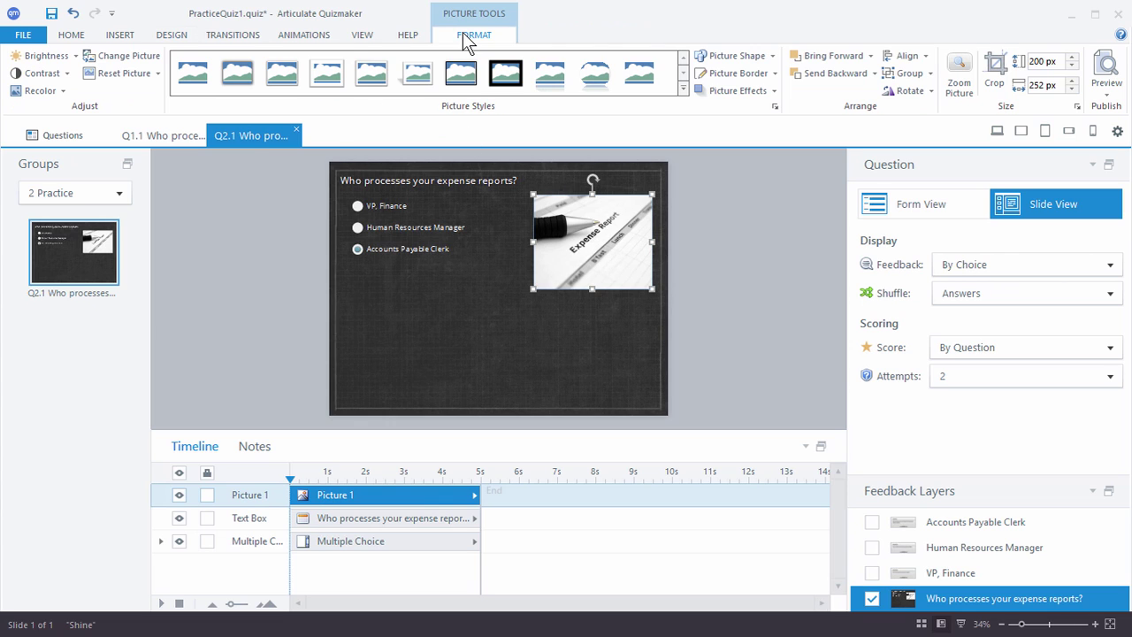
pyautogui.click(373, 78)
pyautogui.moveTo(570, 245); pyautogui.dragTo(555, 262)
pyautogui.click(715, 278)
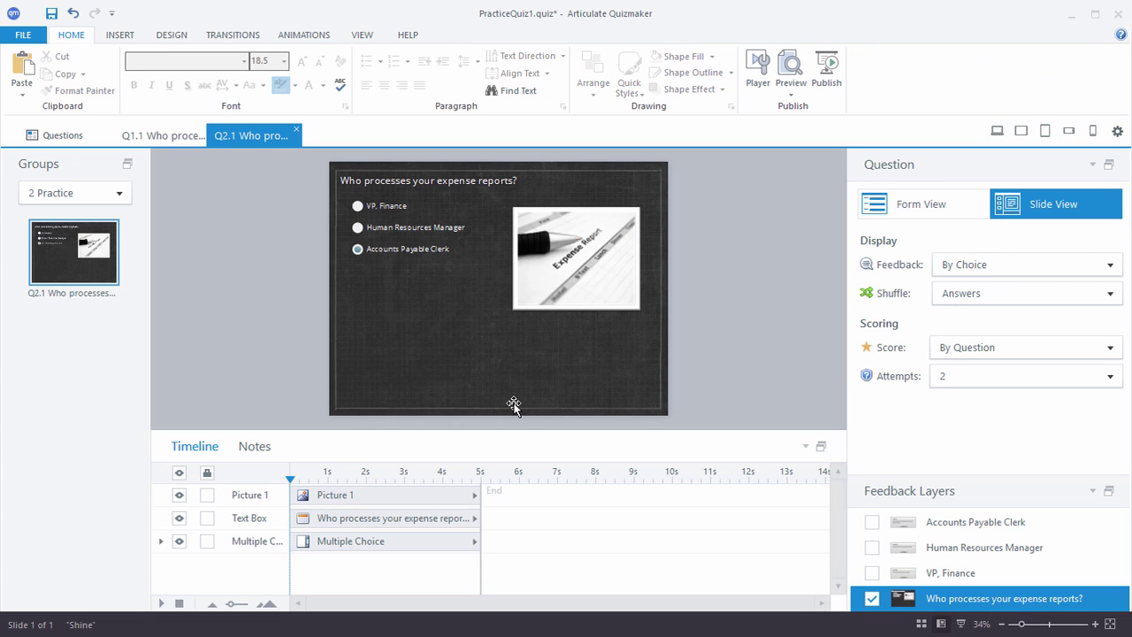